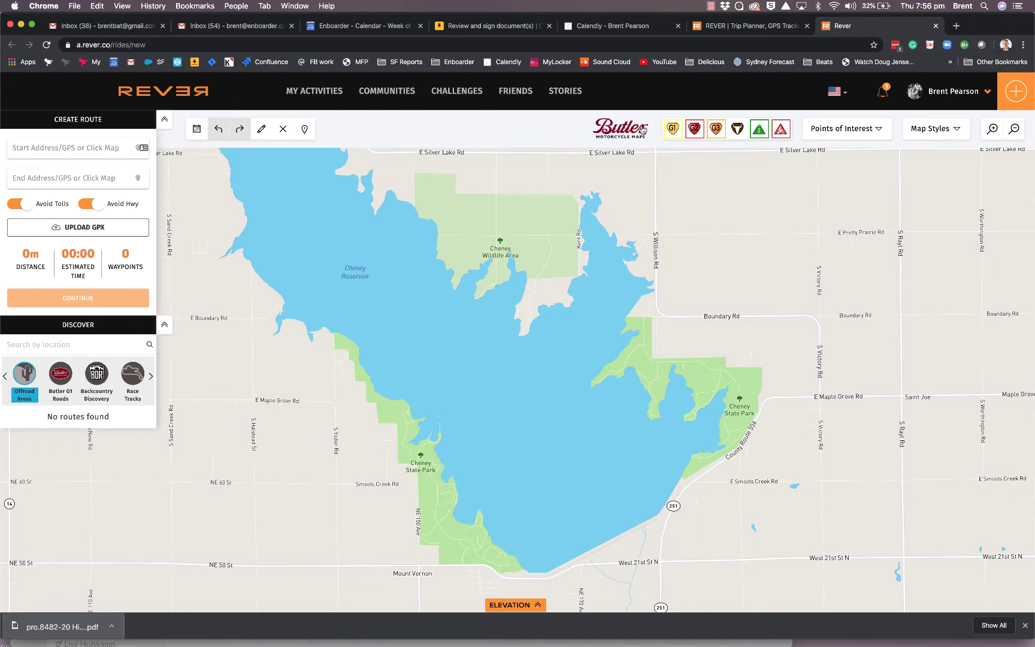
Toggle off the Butler G1–G3 road layers in the map toolbar
left_click(717, 133)
Route from Austin, Texas to Luckenbach, giving 116.31 km, 01:38 and 2 waypoints
type("austin")
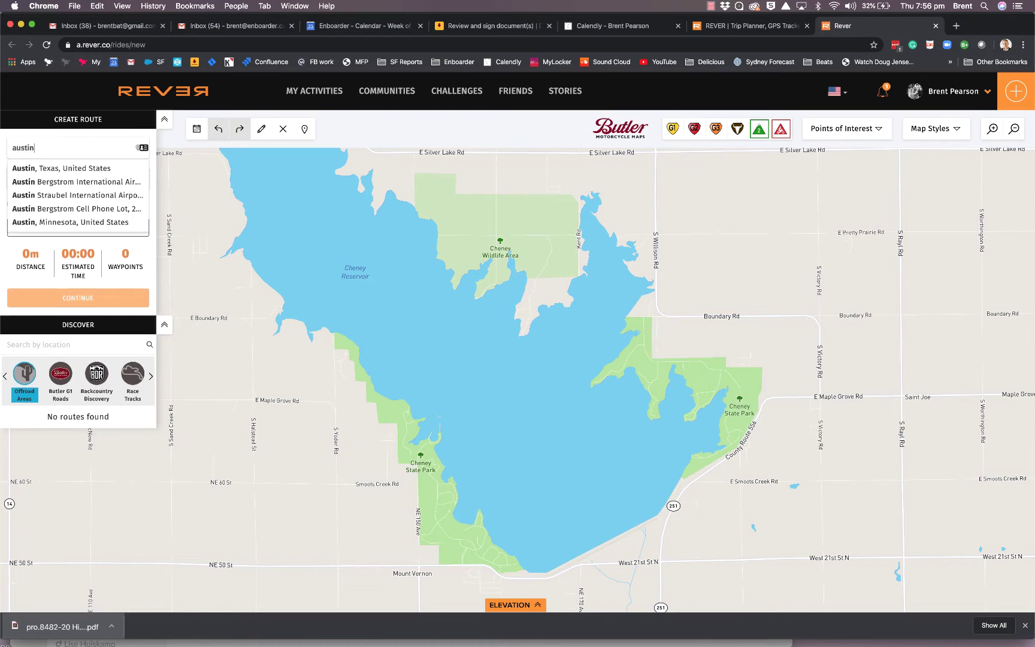
left_click(76, 165)
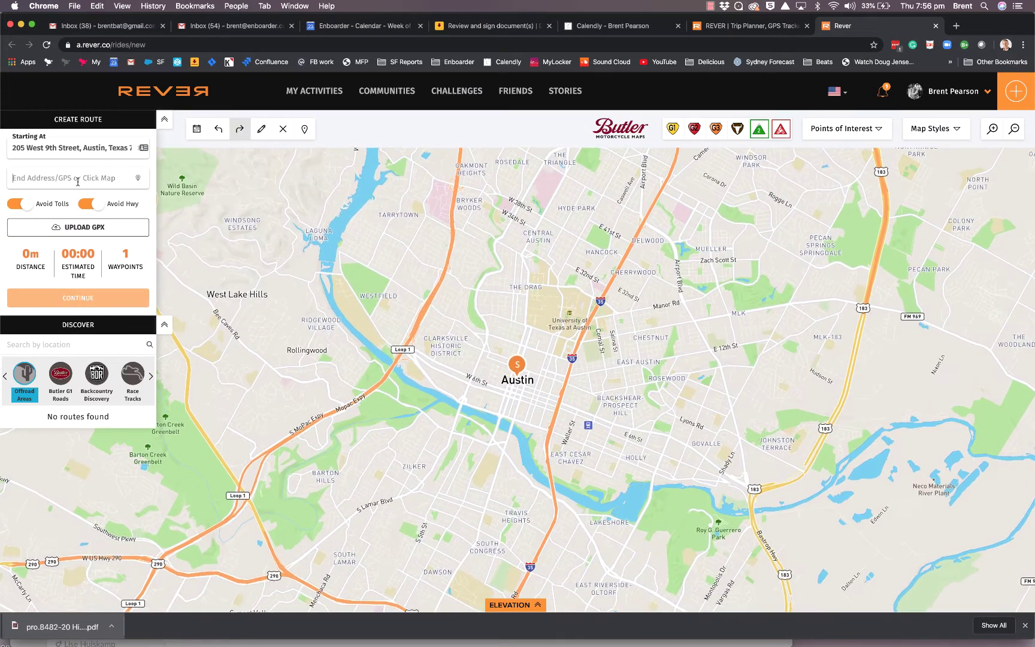
left_click(116, 179)
type("luck")
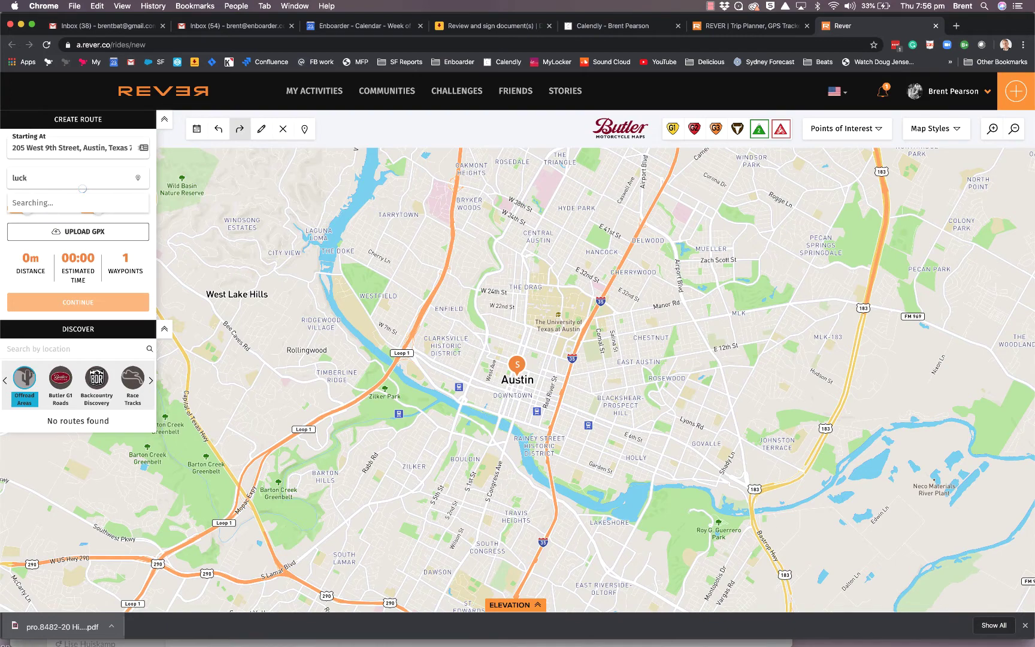
type("en")
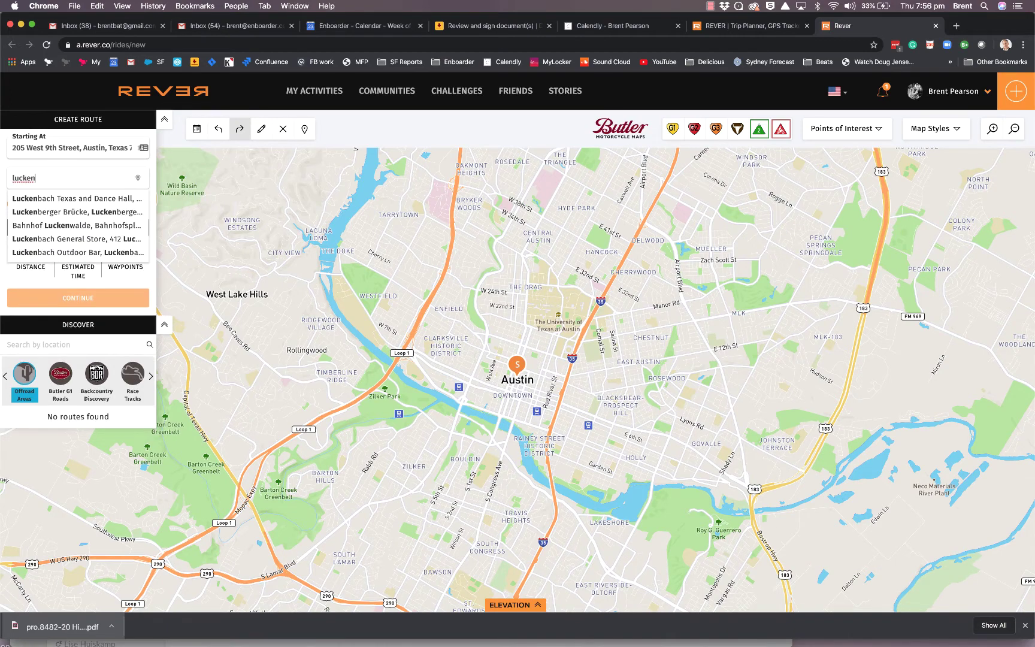
left_click(78, 198)
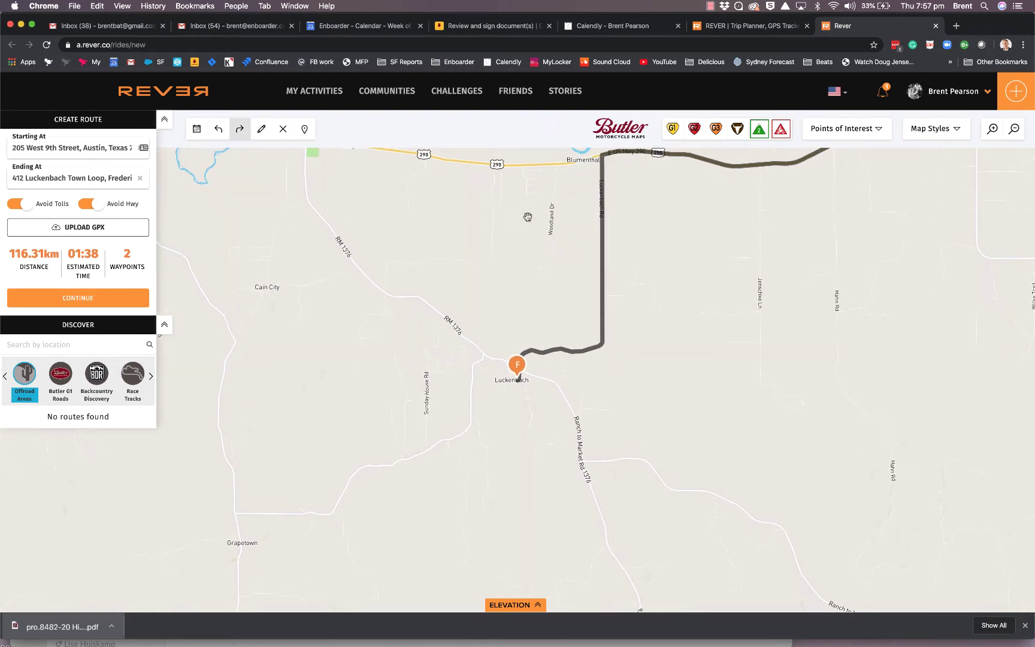
Turn off the Featured Dirt Roads overlay and frame the whole Austin-to-Luckenbach route
scroll(736, 327, "down", 5)
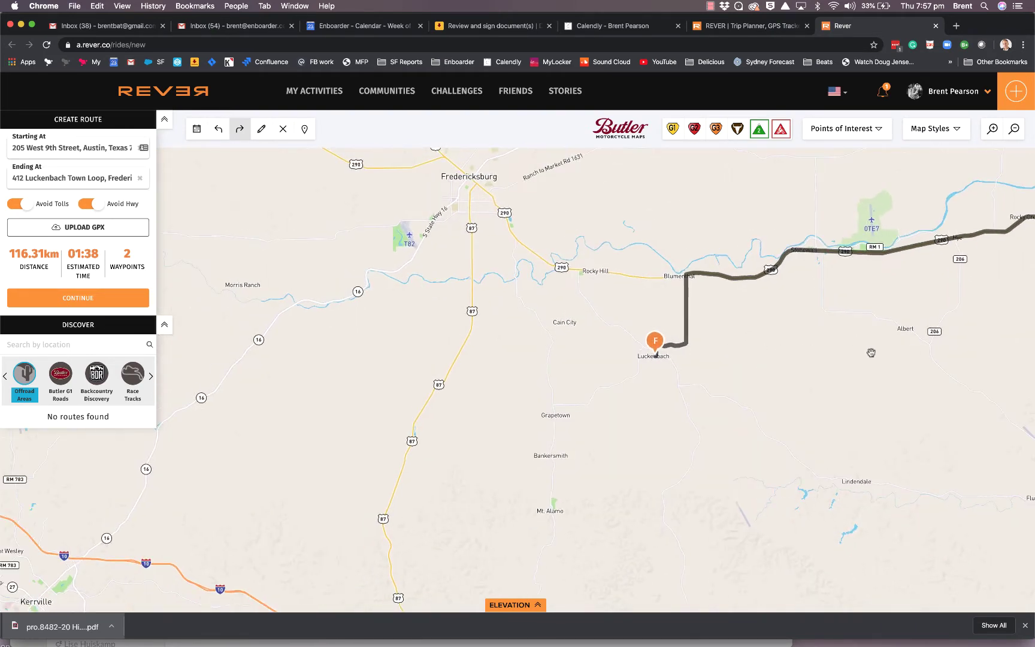
scroll(869, 352, "down", 3)
left_click_drag(895, 351, 346, 394)
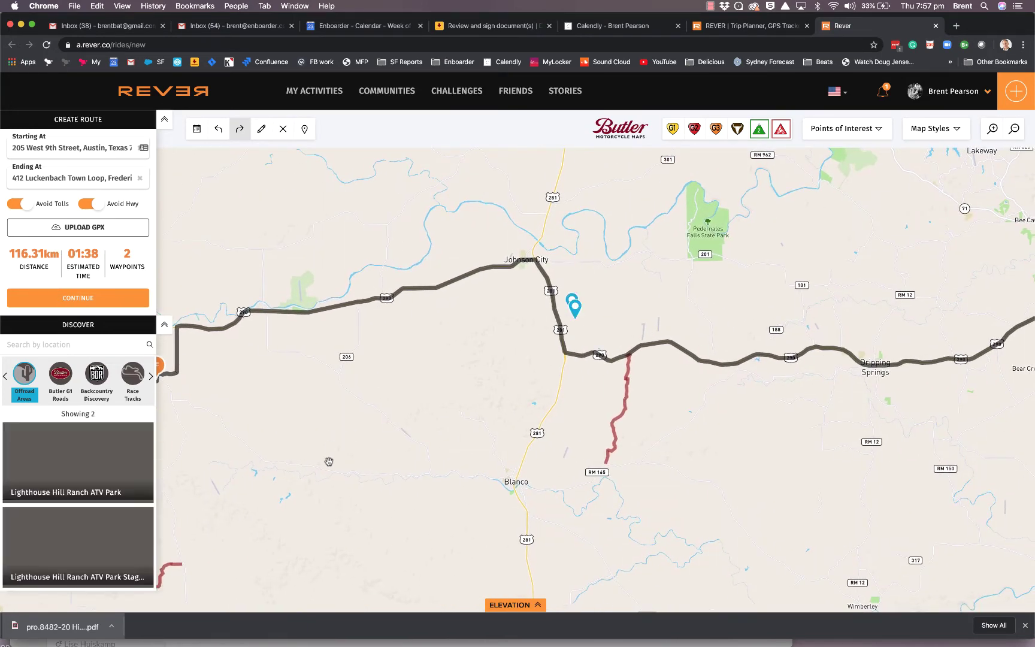
scroll(329, 461, "down", 3)
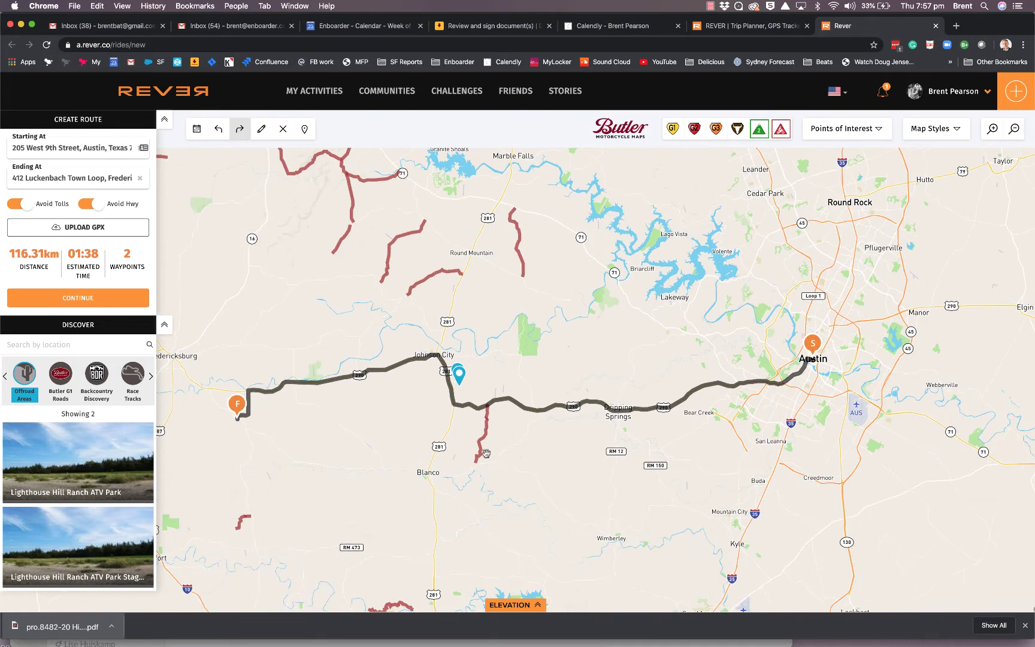
left_click(780, 130)
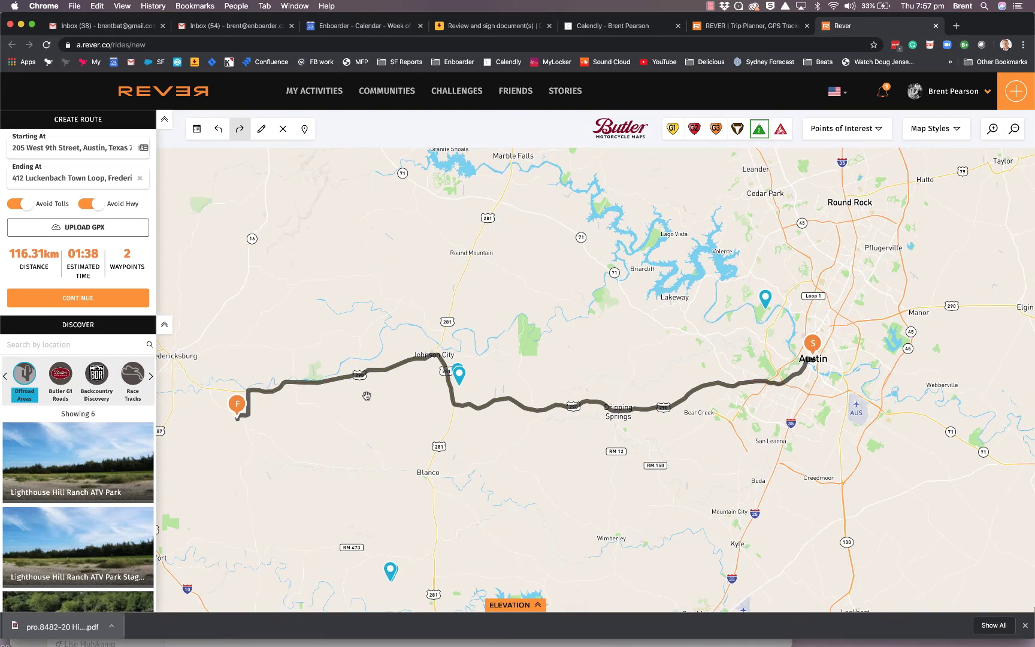
left_click_drag(627, 294, 651, 163)
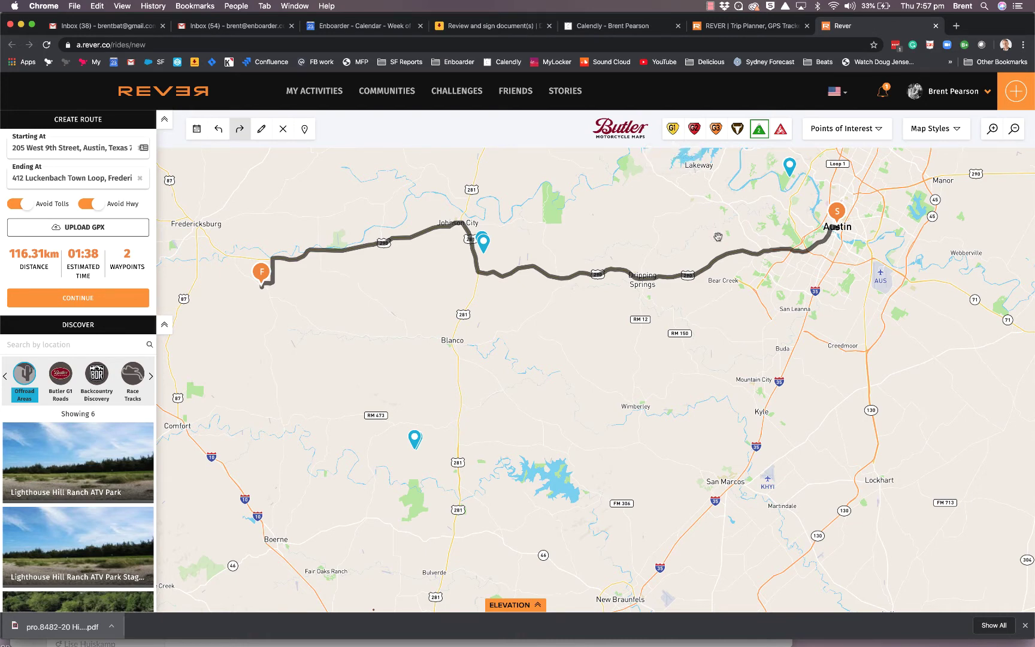
scroll(653, 331, "up", 2)
scroll(652, 330, "up", 2)
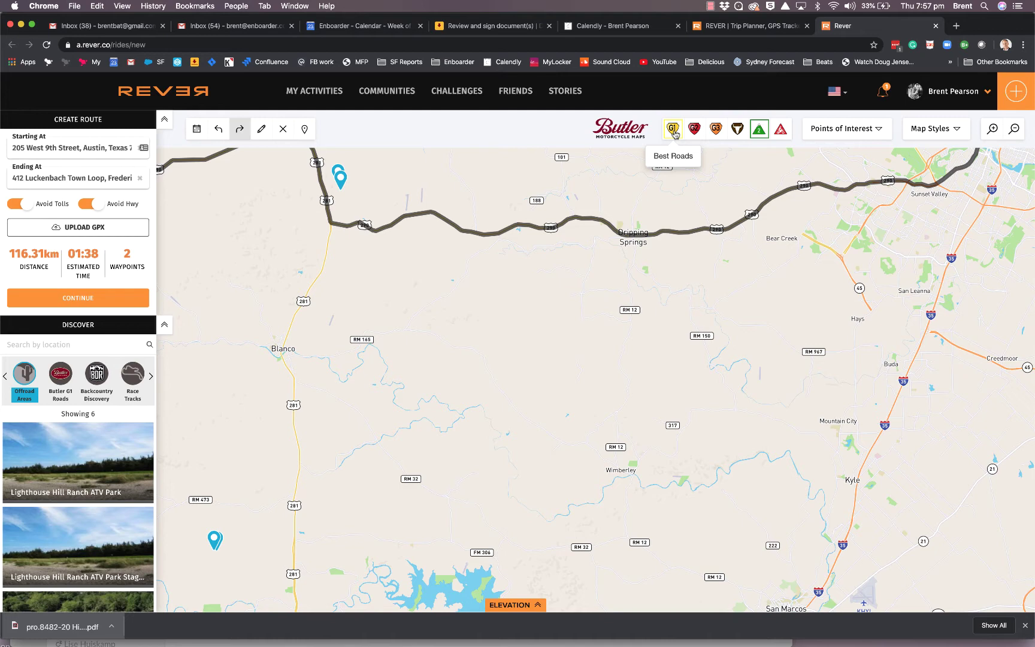
Turn on the Butler Better Roads (red) and Good Roads (orange) overlays around the route
left_click_drag(537, 352, 861, 326)
scroll(860, 326, "down", 2)
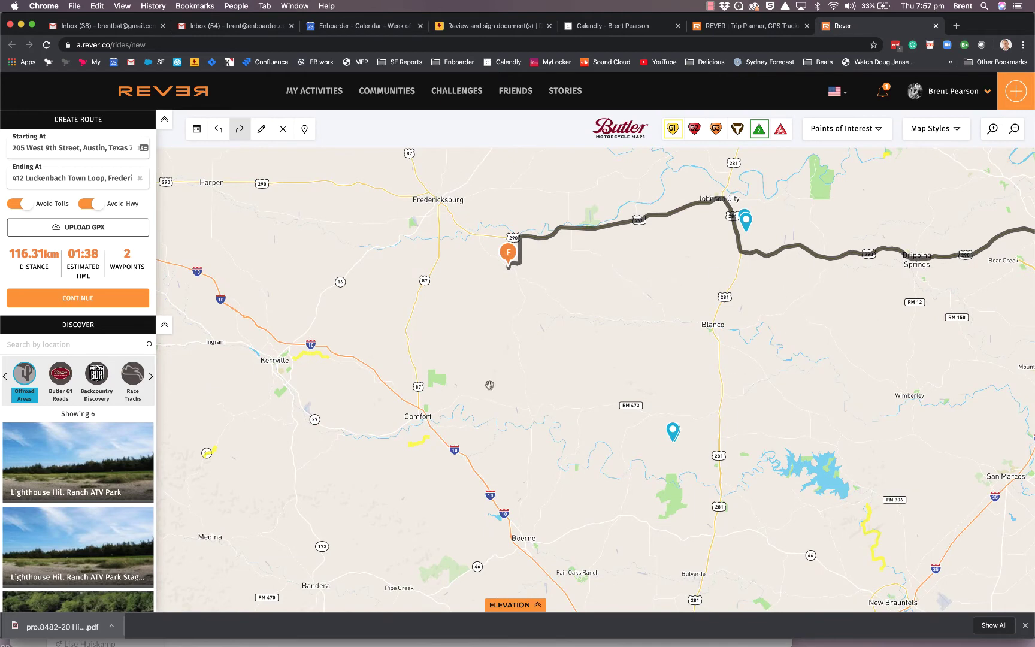
left_click_drag(399, 415, 933, 292)
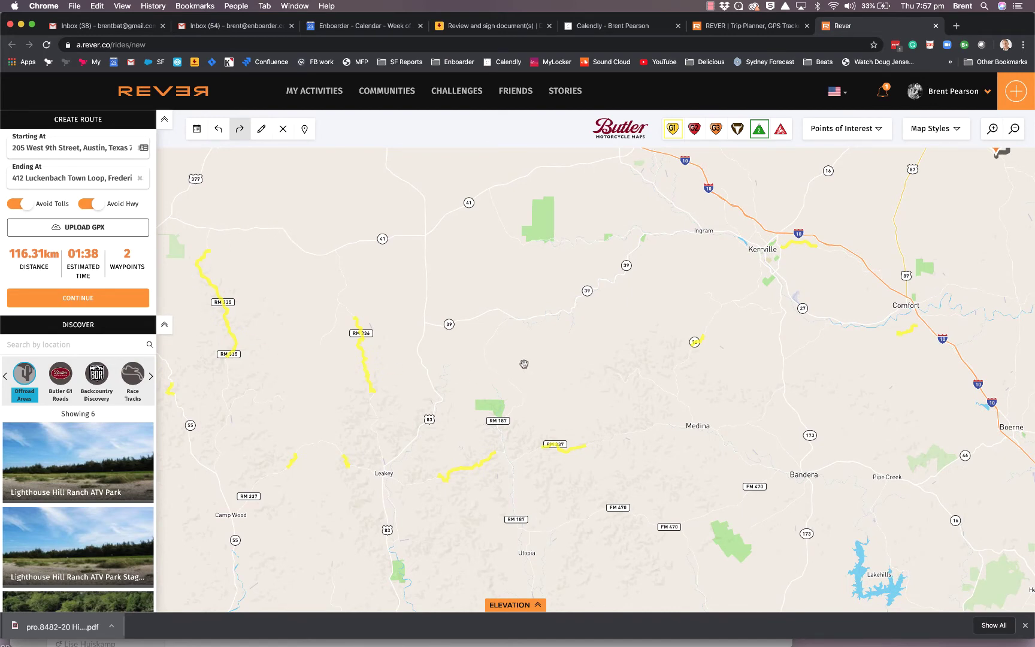
left_click_drag(976, 286, 234, 405)
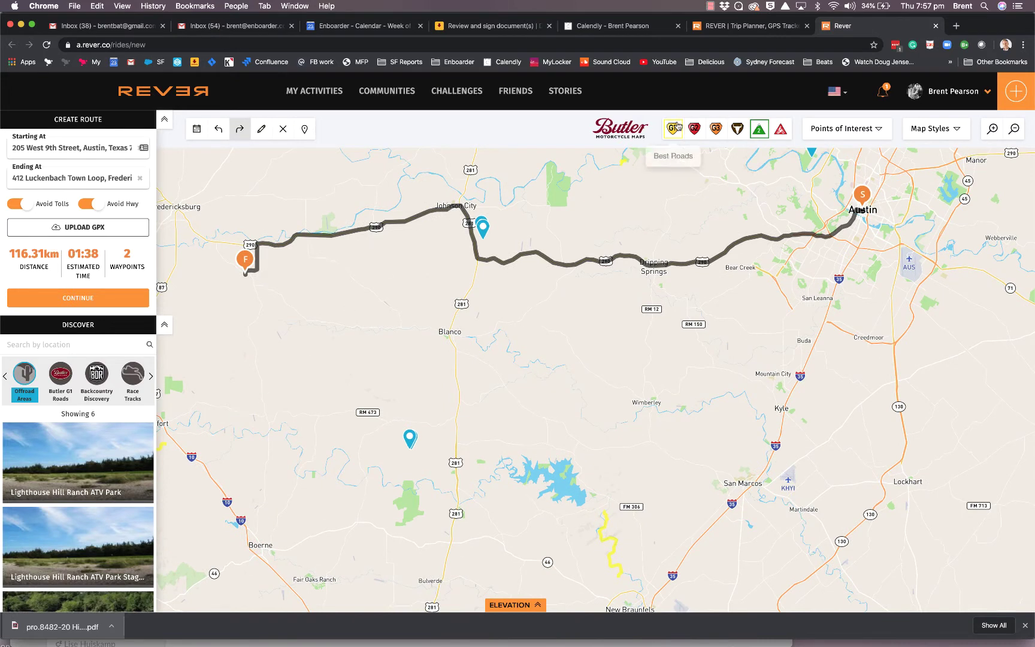
left_click(694, 130)
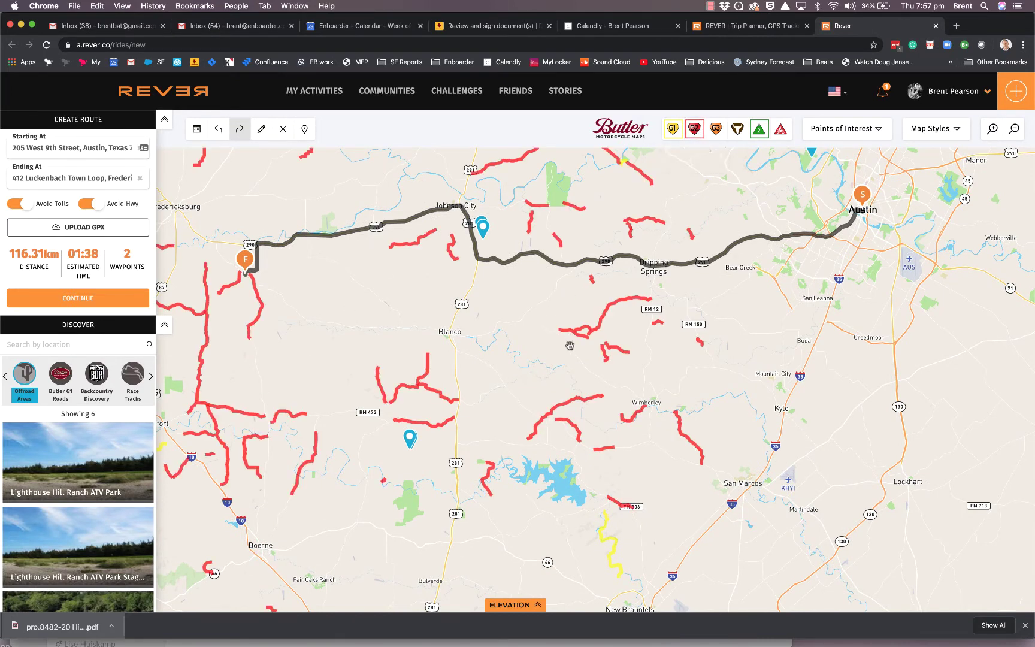
left_click(716, 130)
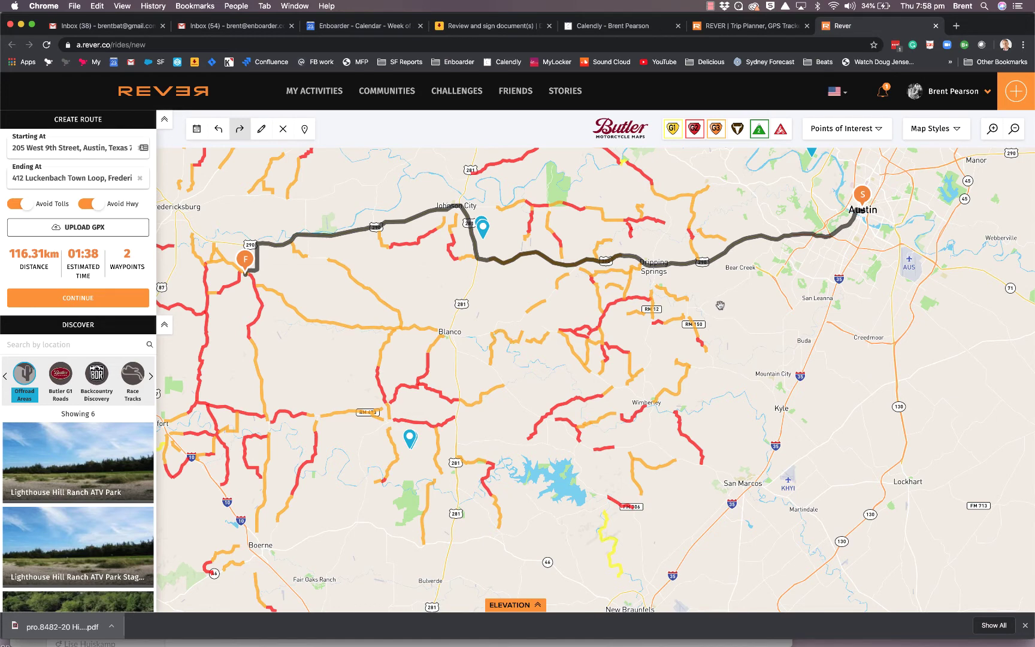
left_click_drag(719, 305, 794, 342)
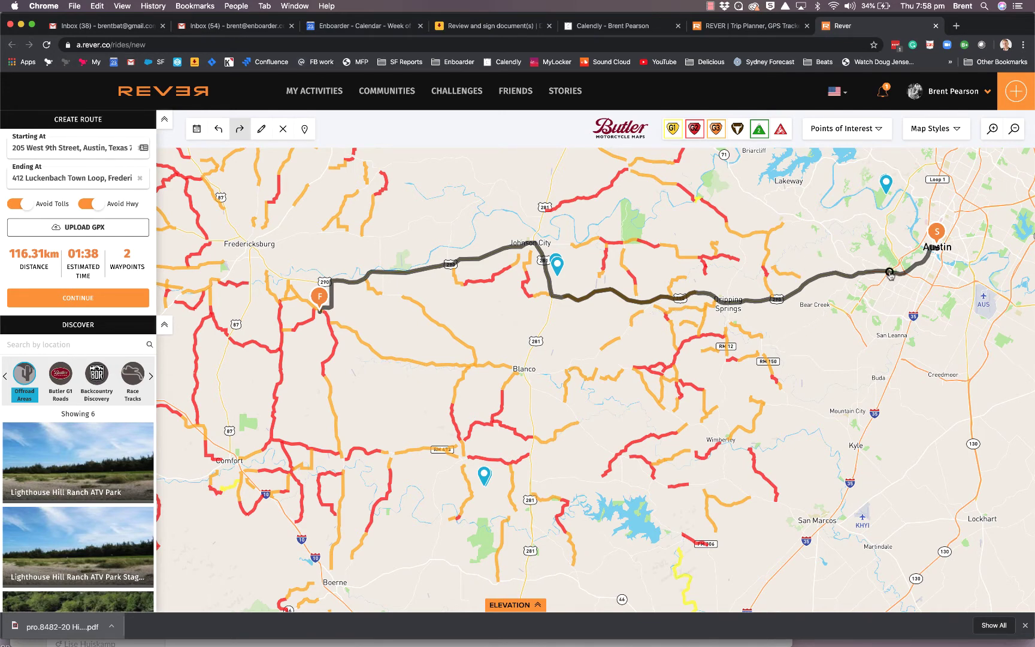
Add four waypoints near Dripping Springs and Blanco, lengthening the route to 134.53 km
left_click(852, 214)
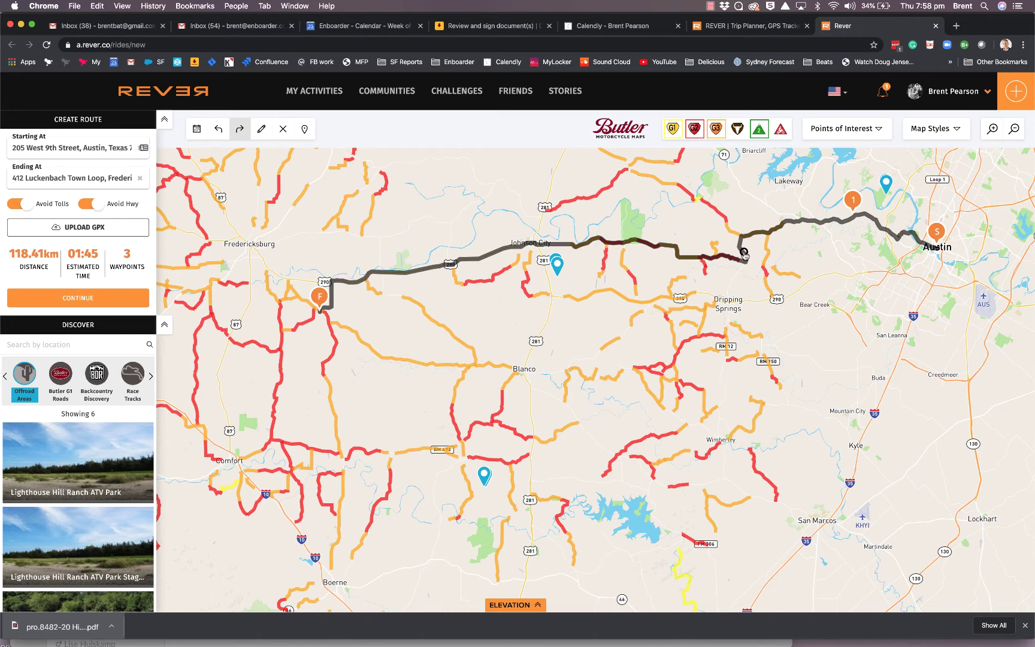
left_click(774, 296)
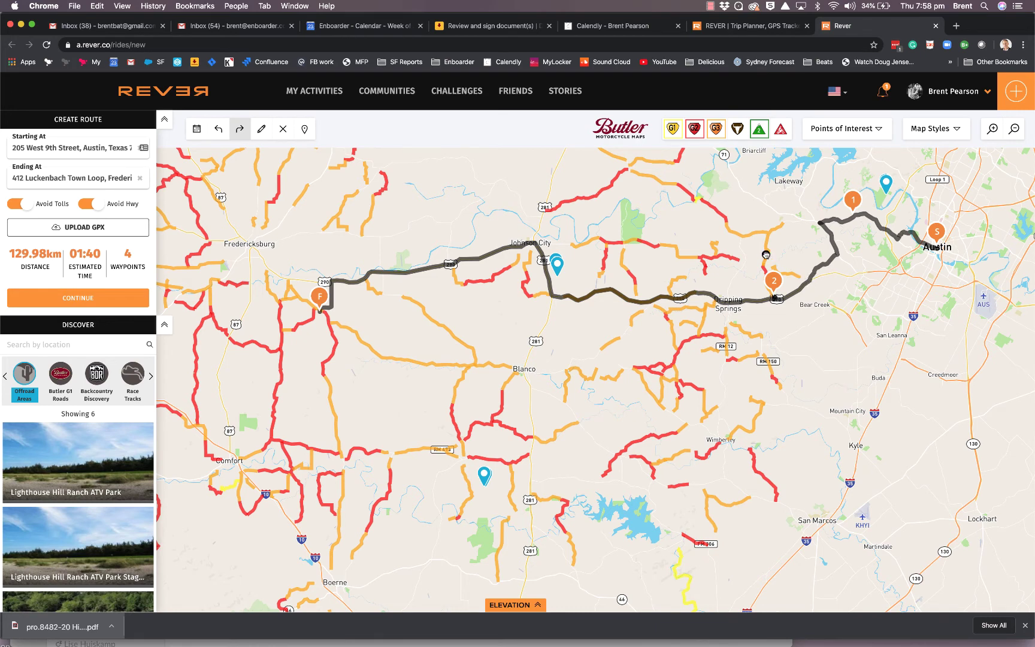
left_click(765, 254)
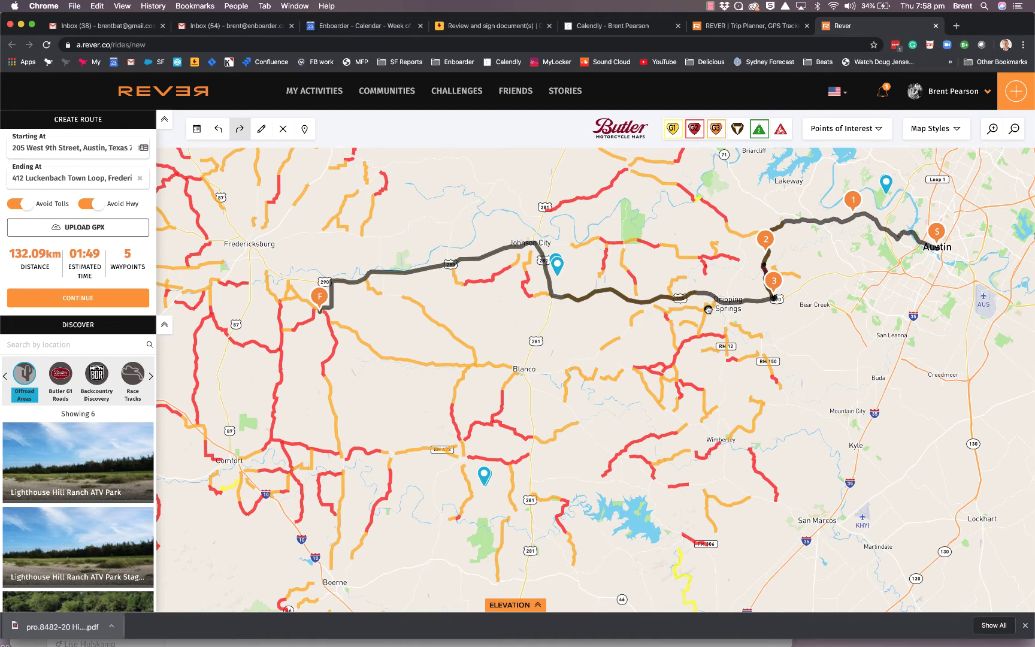
left_click(707, 307)
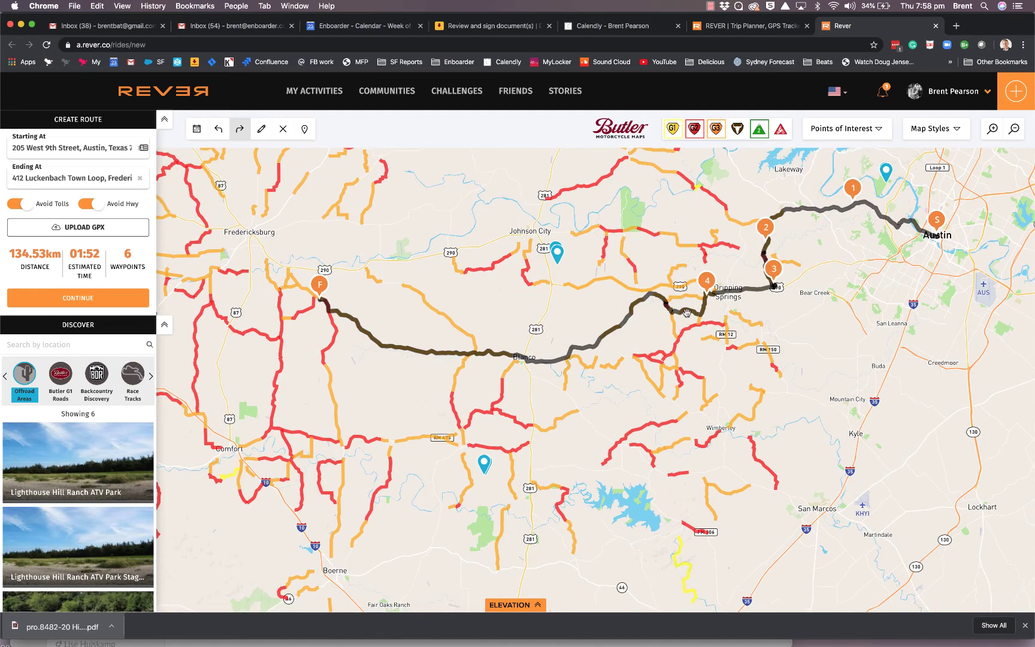
scroll(710, 339, "up", 5)
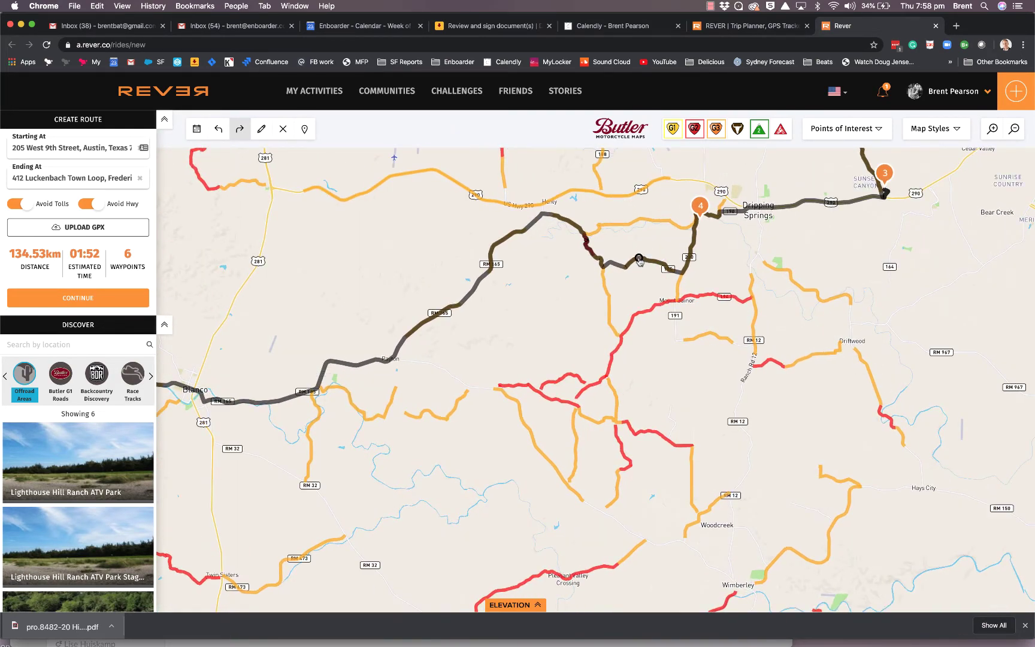
Pull the route onto the red loop and orange roads near Blanco, making 136.02 km
left_click(660, 303)
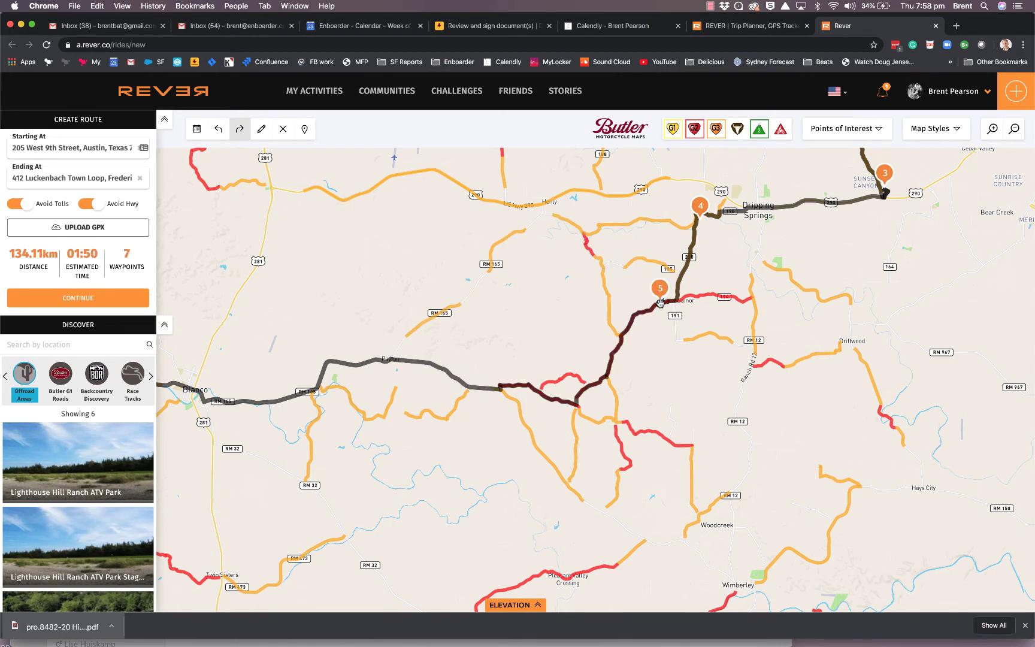
left_click_drag(578, 396, 574, 375)
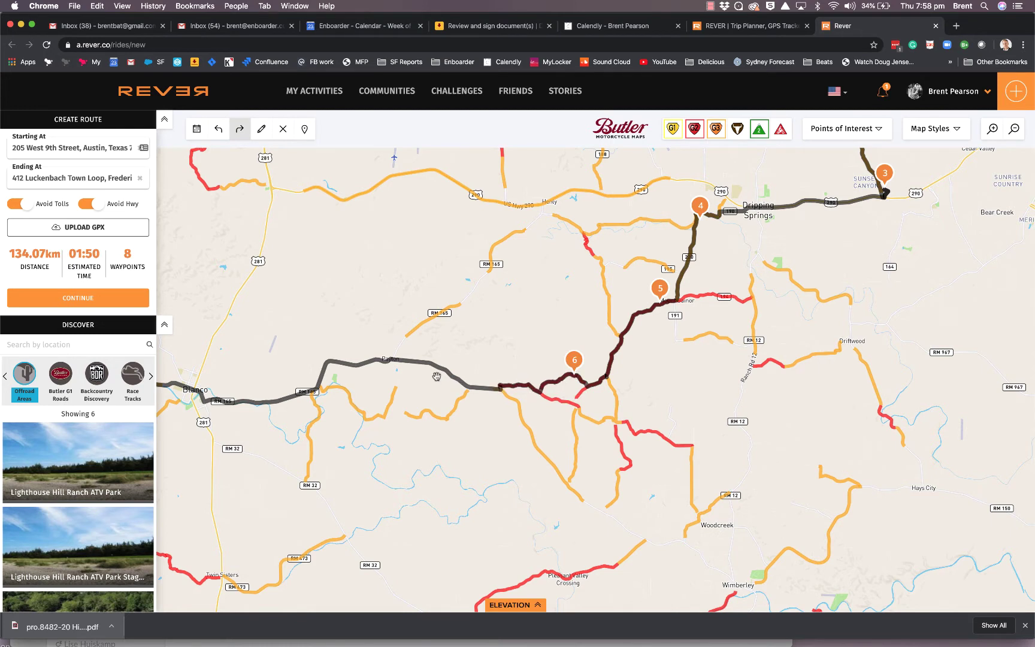
left_click_drag(434, 373, 436, 416)
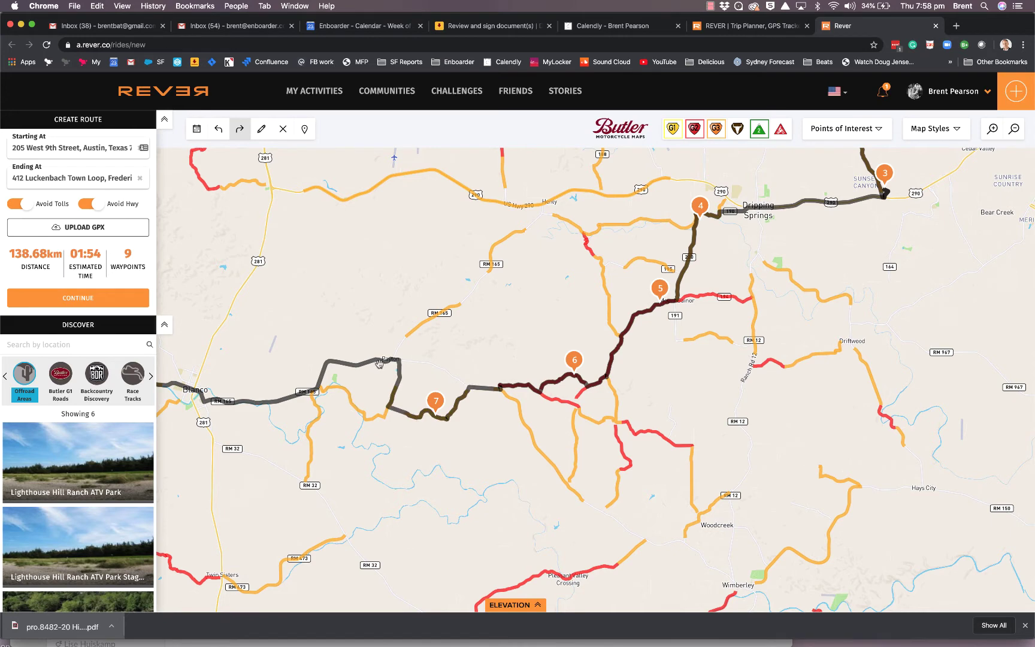
left_click_drag(382, 363, 359, 411)
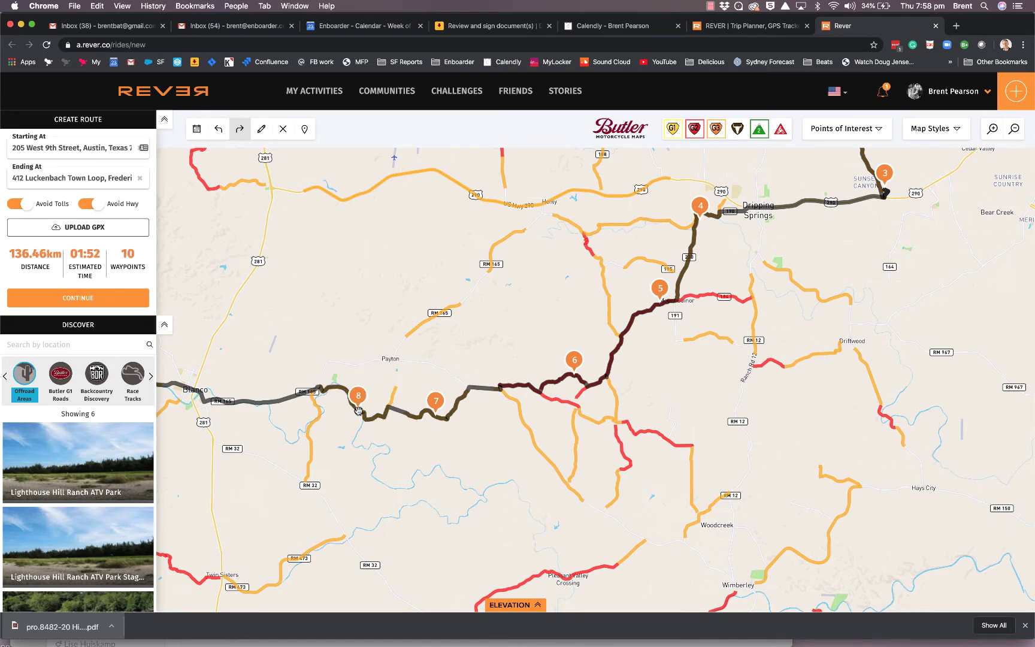
Pan west past Blanco until the Luckenbach finish marker is visible
left_click_drag(274, 427, 574, 414)
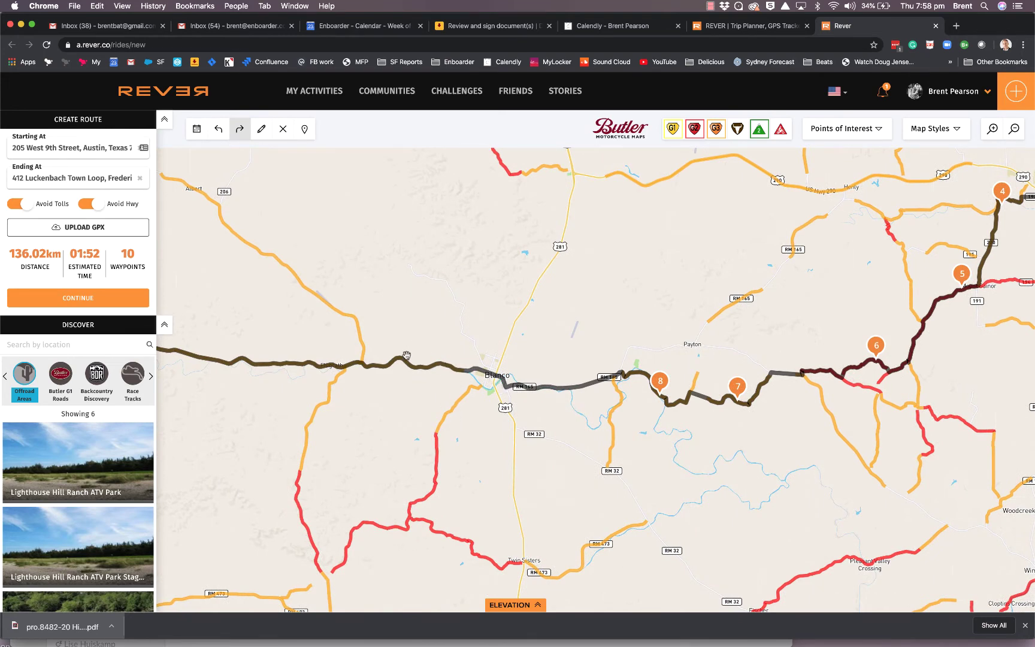
left_click_drag(409, 316, 630, 339)
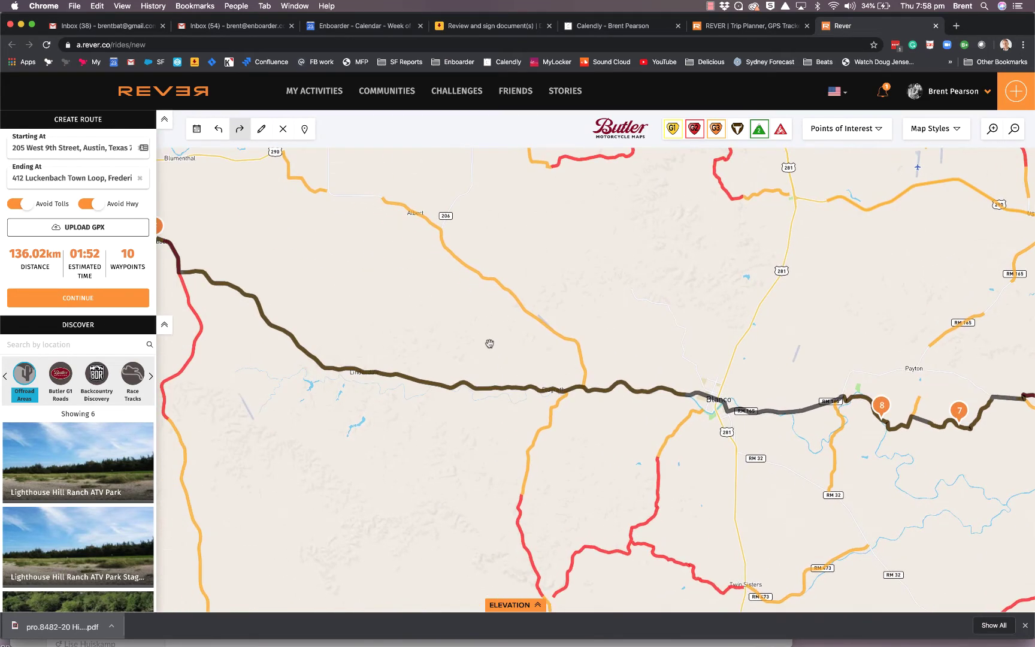
mouse_move(485, 338)
left_mouse_down()
mouse_move(579, 419)
mouse_move(597, 422)
mouse_move(622, 348)
mouse_move(621, 317)
mouse_move(637, 389)
left_mouse_up()
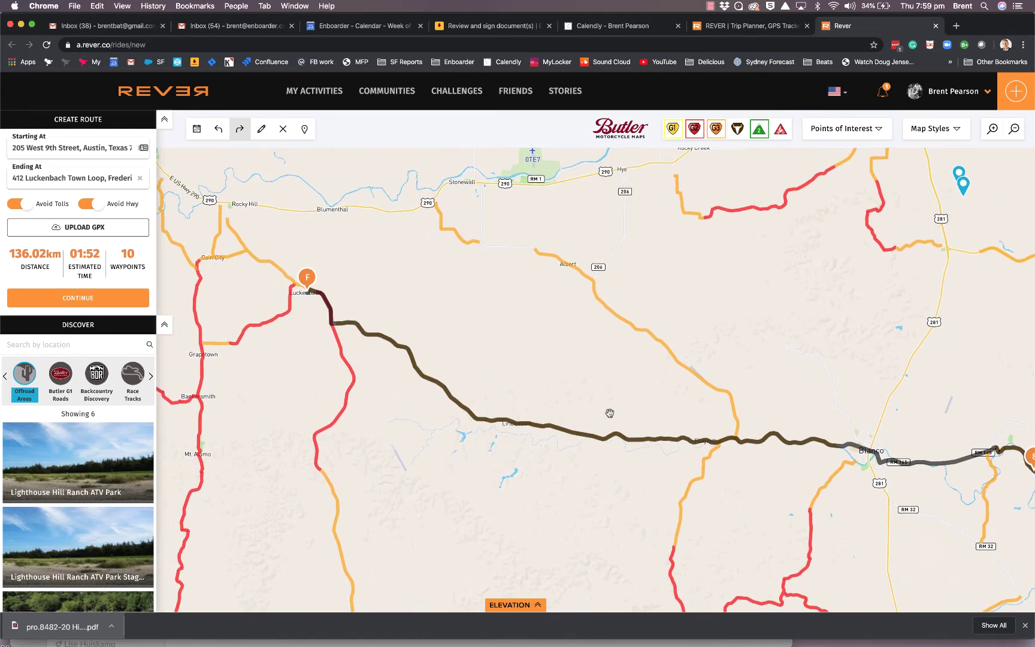
Add waypoints near Albert and Stonewall, then view the whole 143.87 km route
left_click(667, 349)
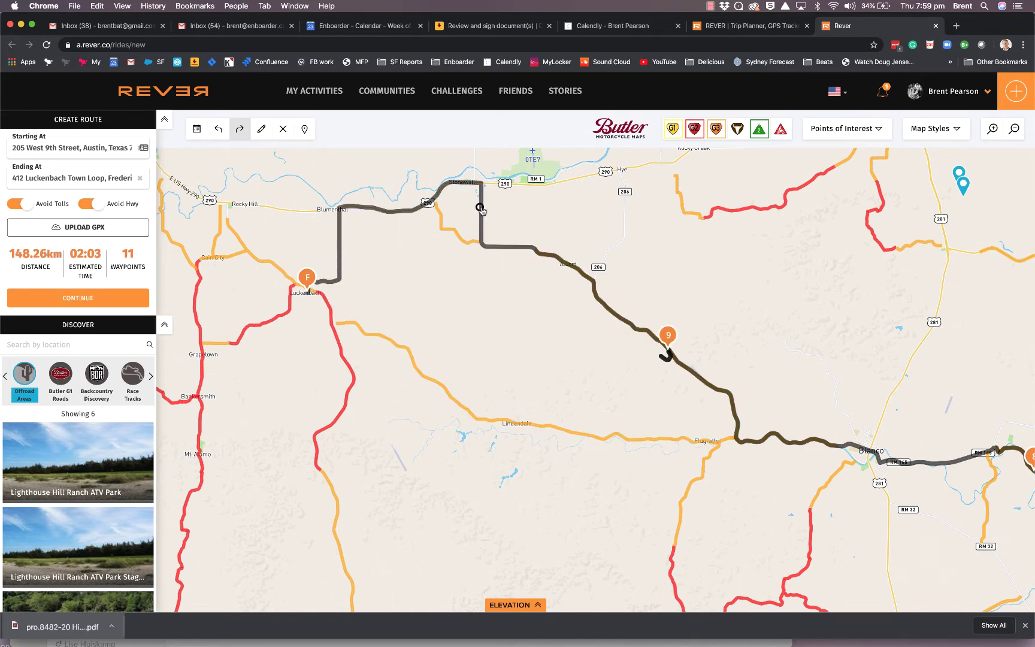
left_click(451, 228)
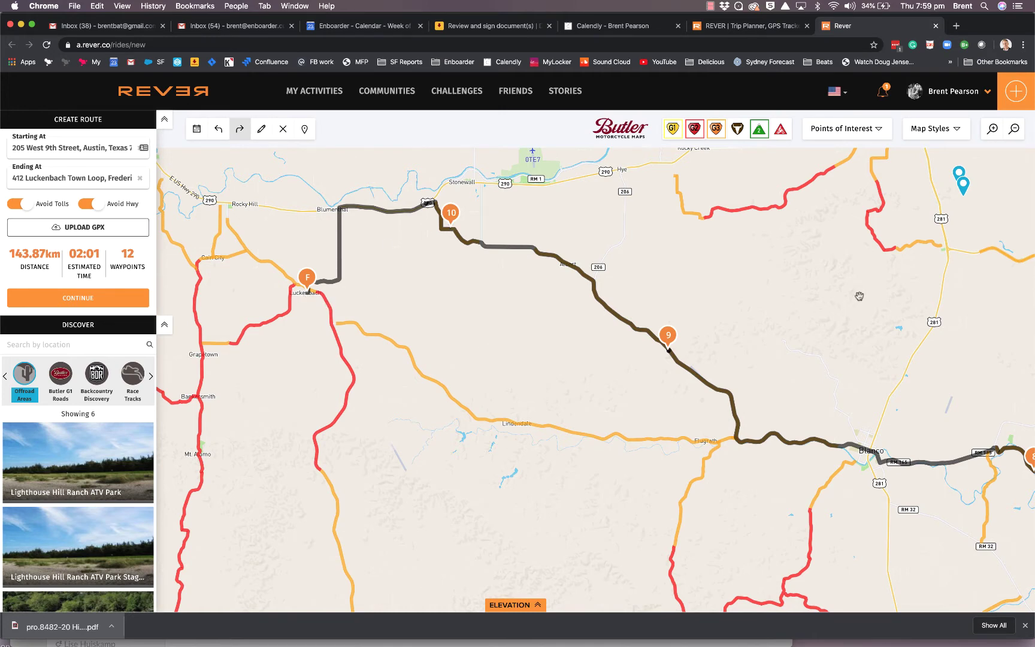
scroll(837, 331, "down", 2)
scroll(837, 331, "down", 2)
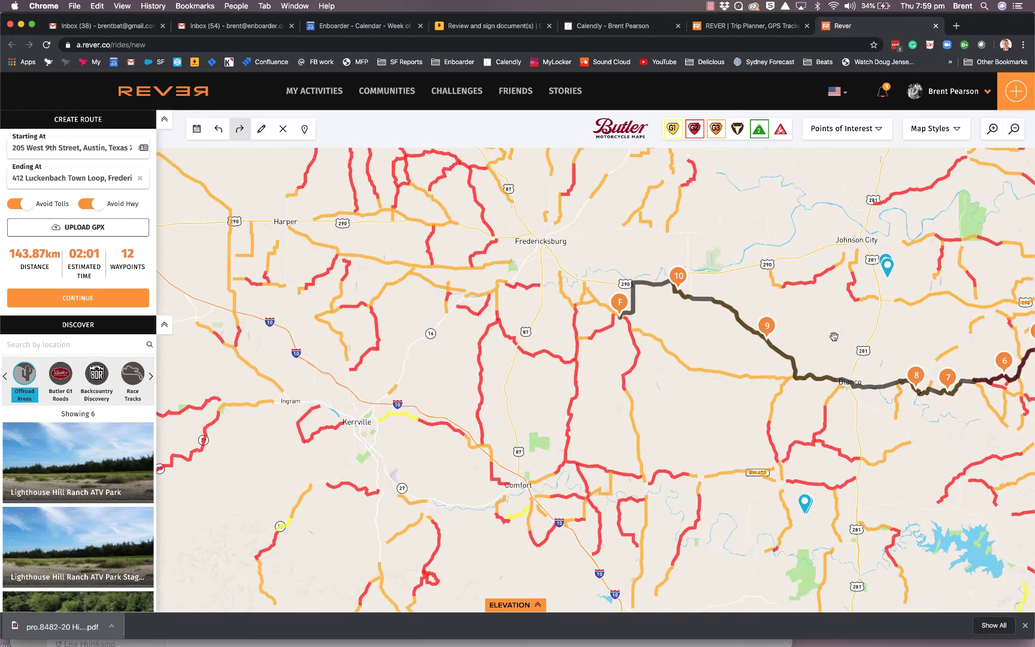
left_click_drag(846, 326, 518, 353)
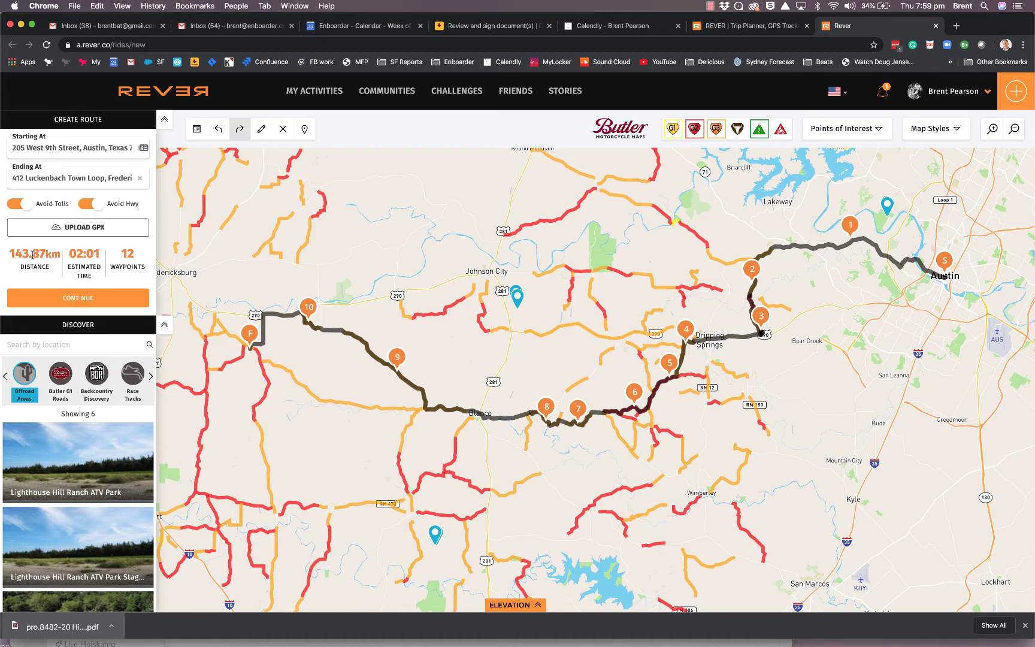
Replace the ride name with a demo title for the recipient and save the ride
left_click(80, 296)
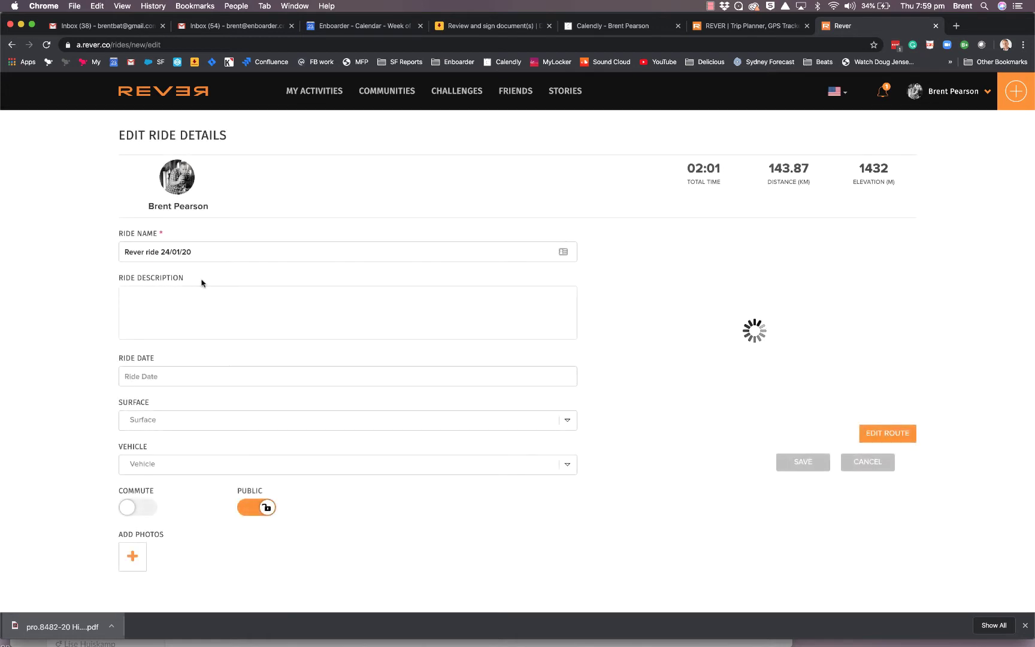
left_click_drag(209, 255, 48, 192)
type("Demo for Chris")
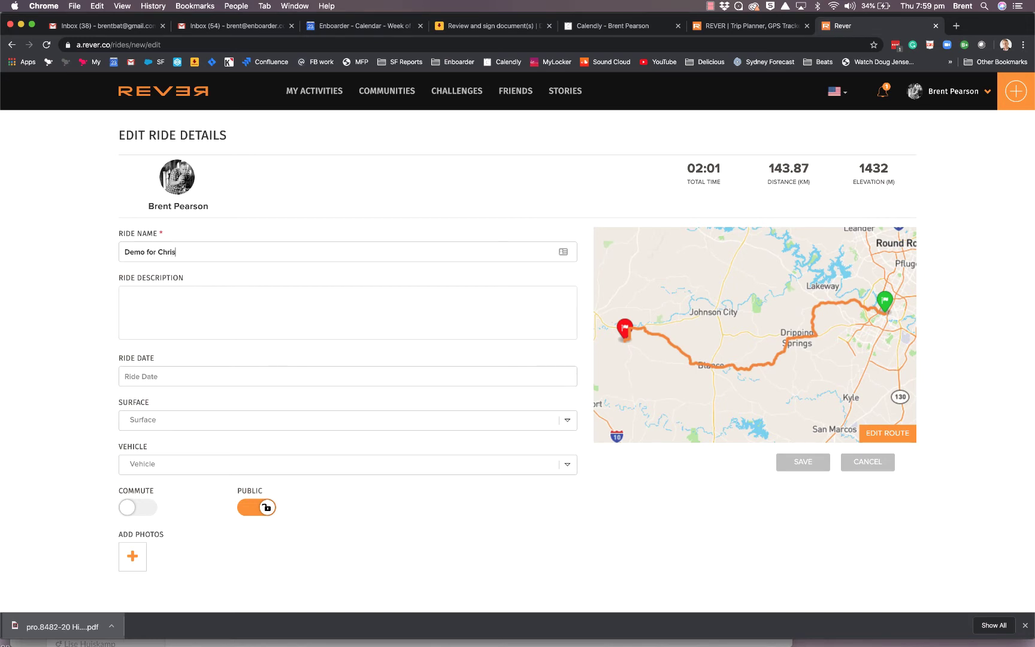
left_click(806, 460)
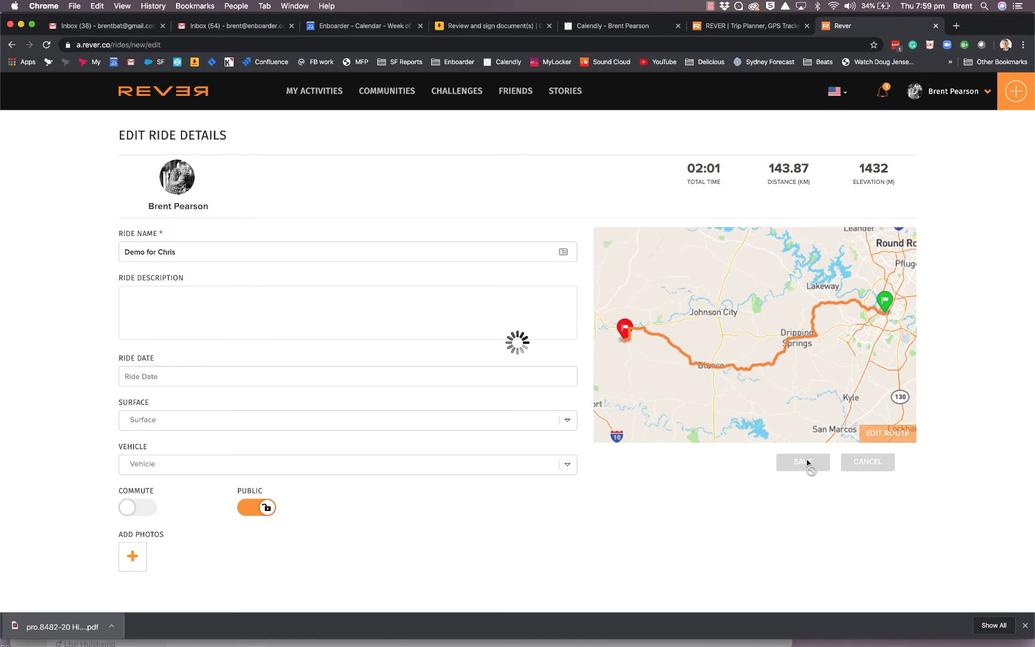
Launch Garmin BaseCamp via search, dismiss its error without reporting, and return to Chrome
key("super+space")
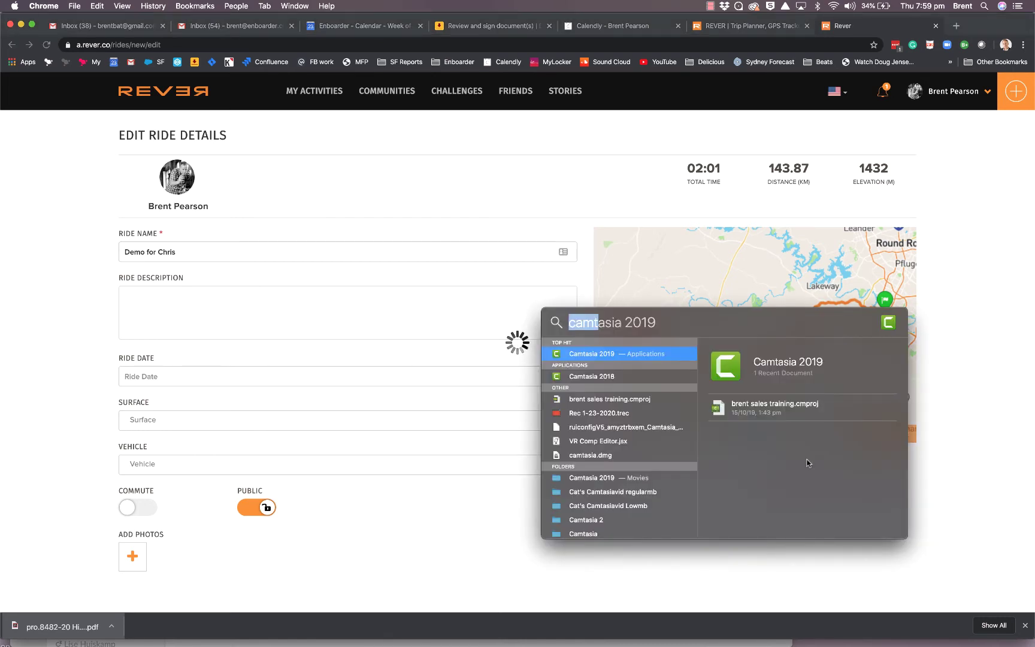
type("base")
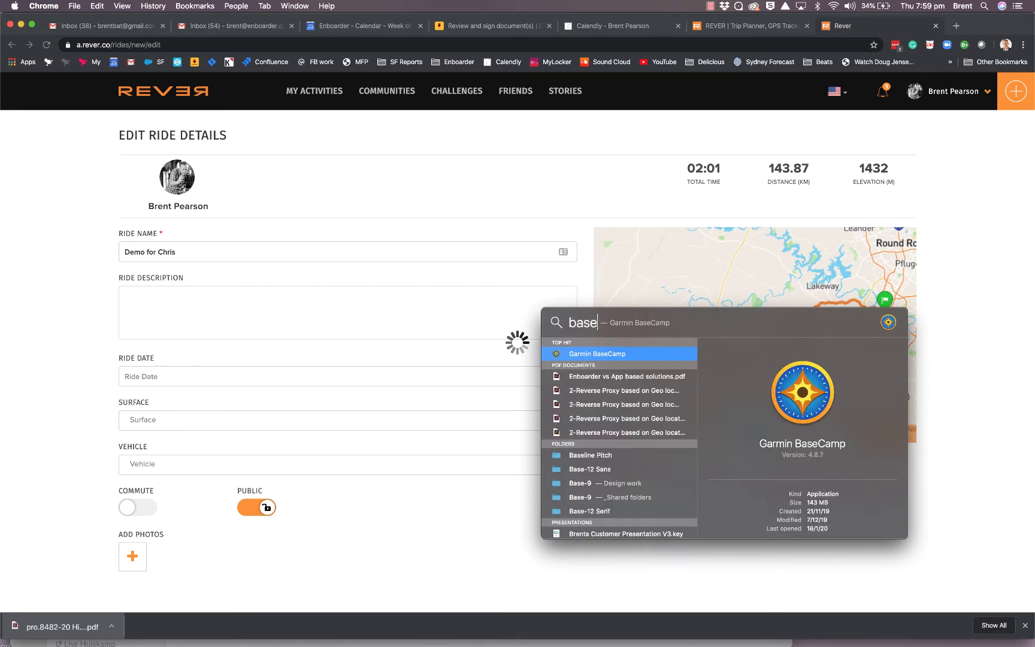
key("super+a")
key("Return")
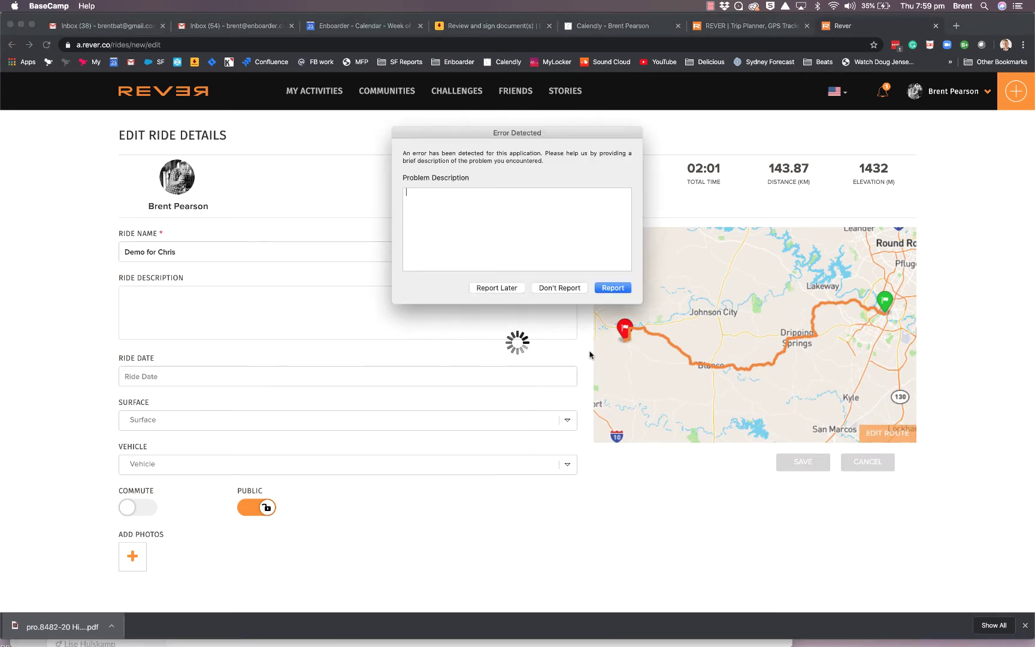
left_click(562, 288)
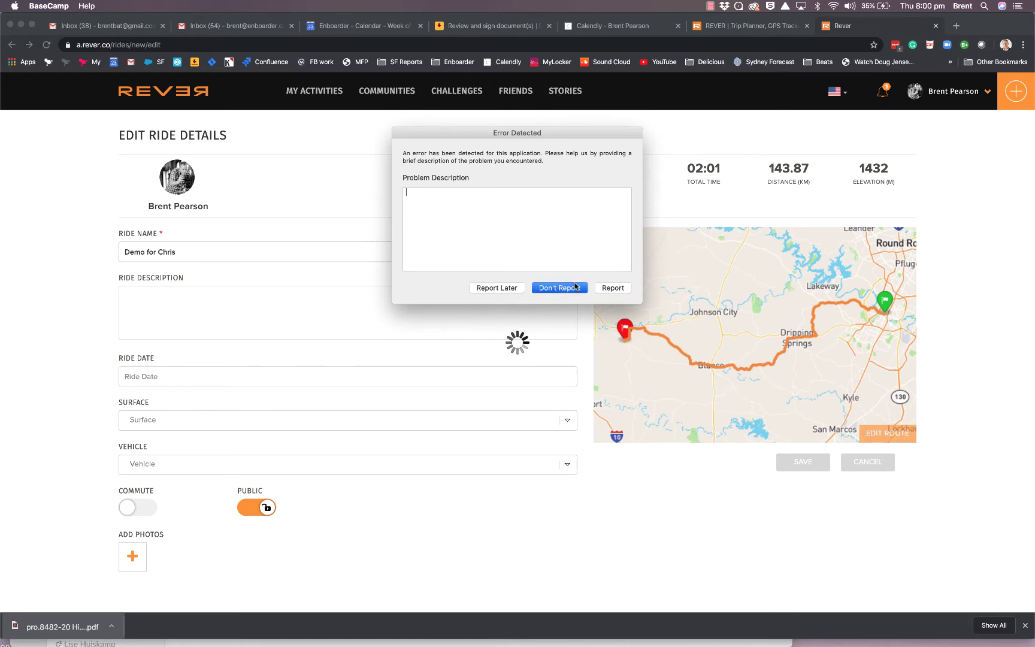
left_click(510, 287)
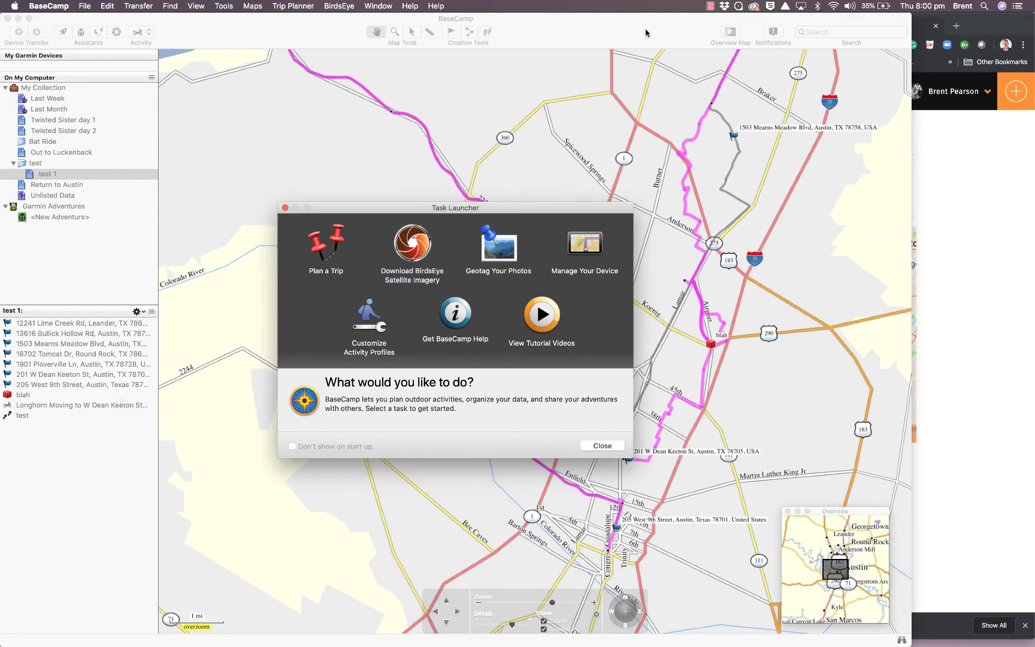
left_click(1011, 252)
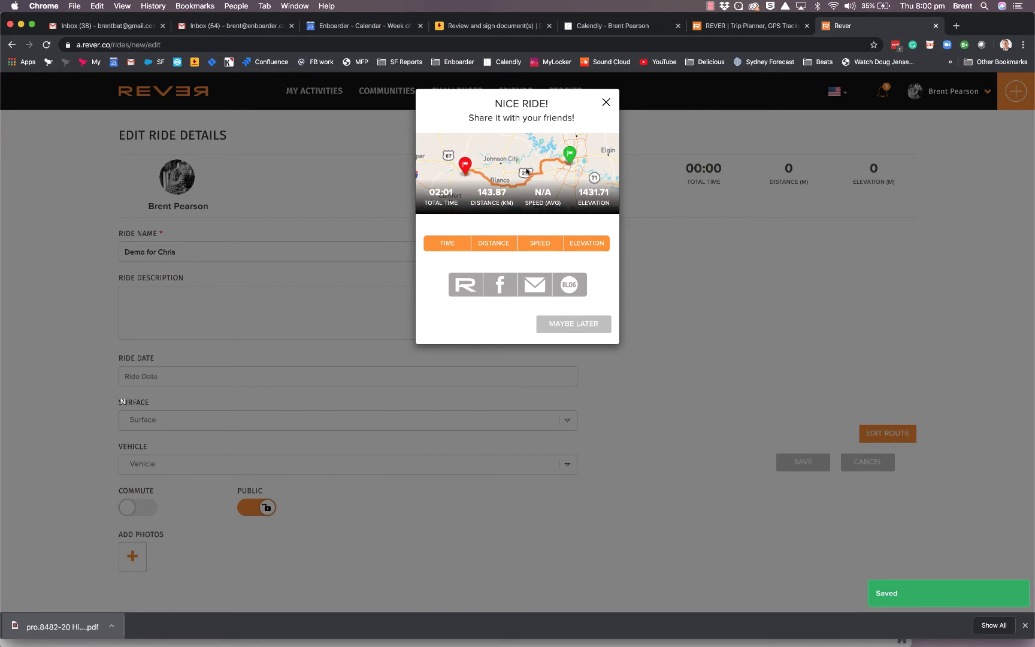
Download the ride as a Track (Static Line) GPX file, then narrow the browser window
left_click(606, 103)
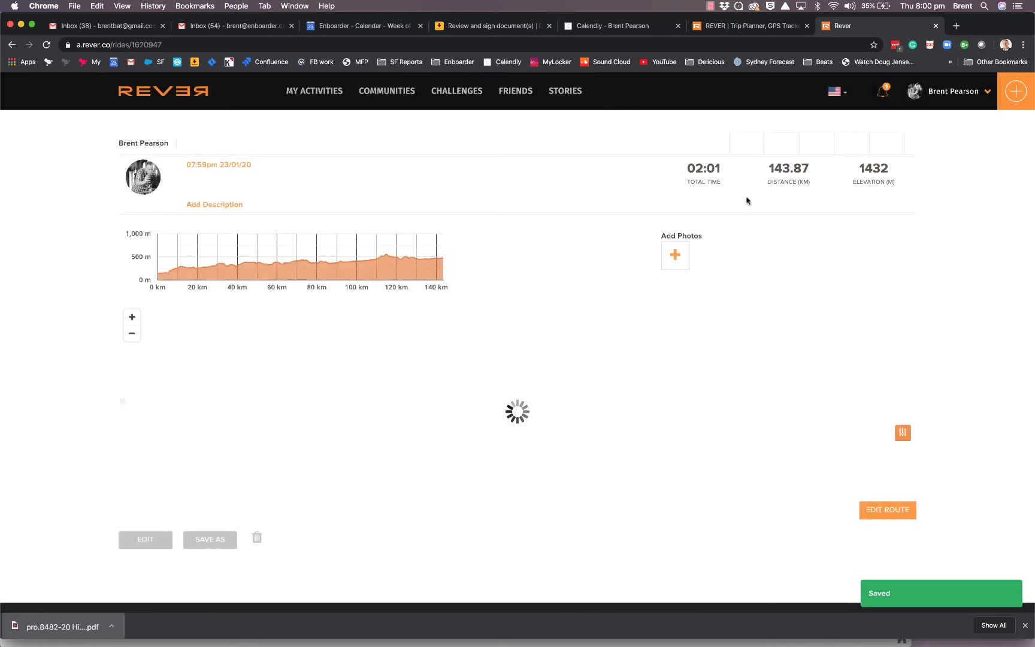
left_click(853, 145)
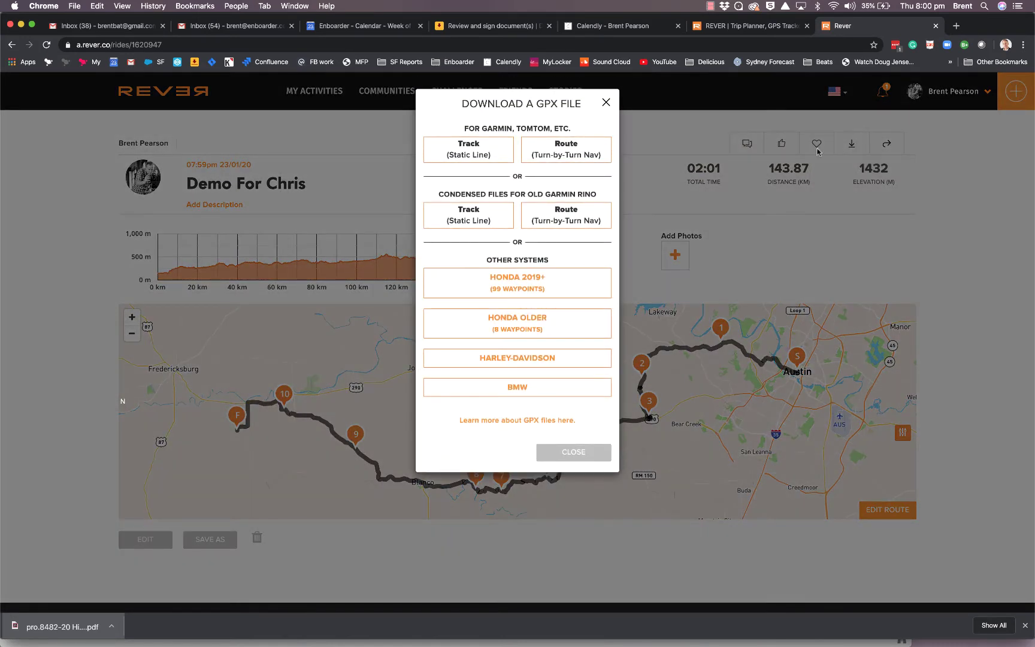
left_click(471, 150)
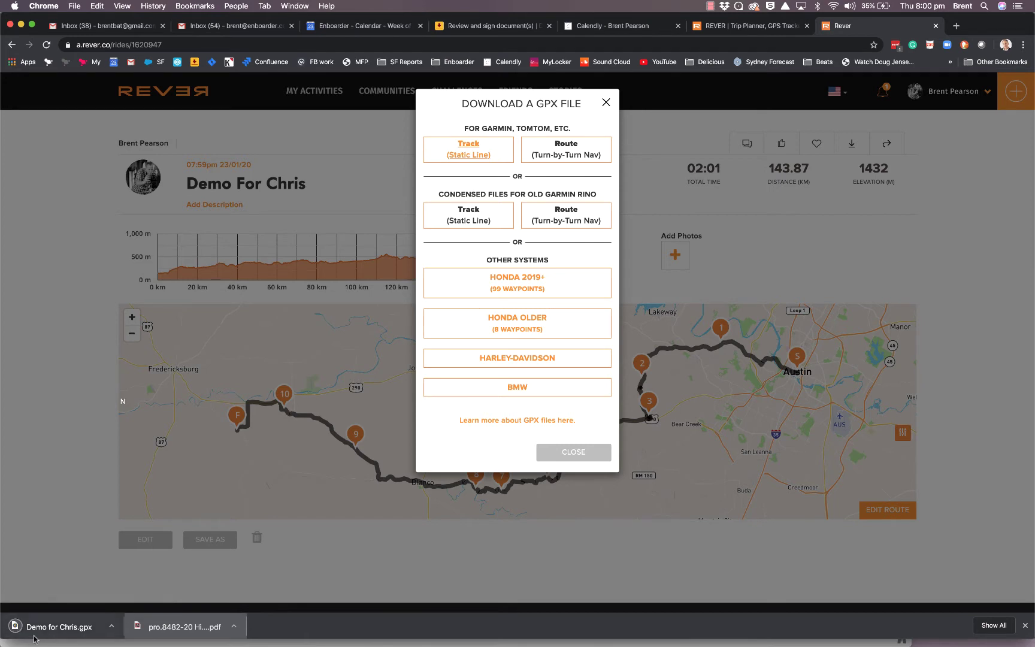
left_click_drag(1031, 360, 946, 367)
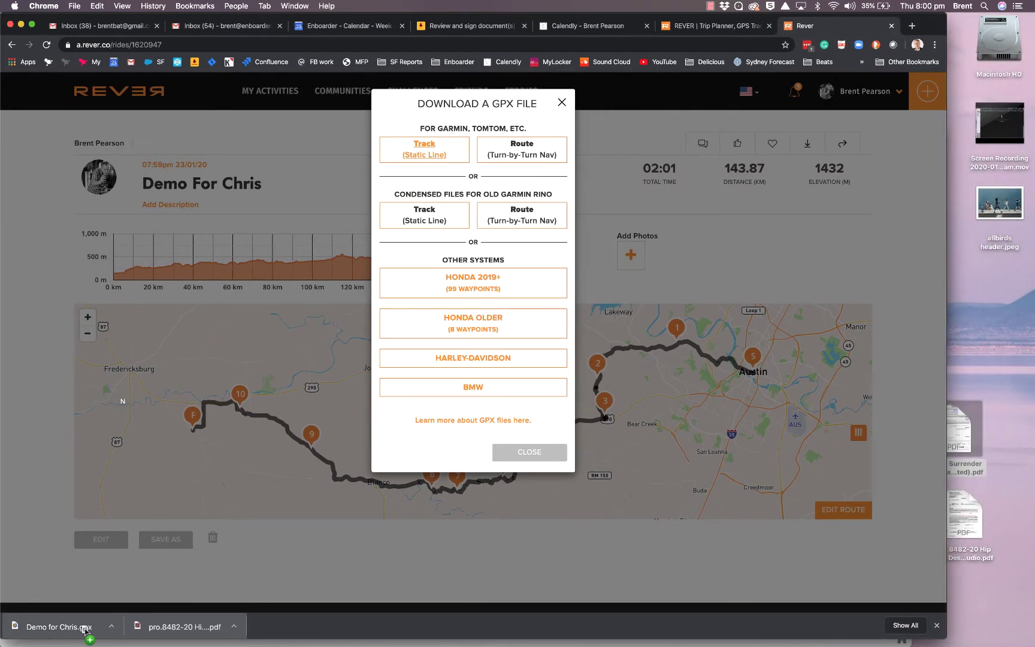
Save the downloaded GPX to the desktop and import it into BaseCamp's Demo for Chris list
left_click_drag(999, 326, 1000, 327)
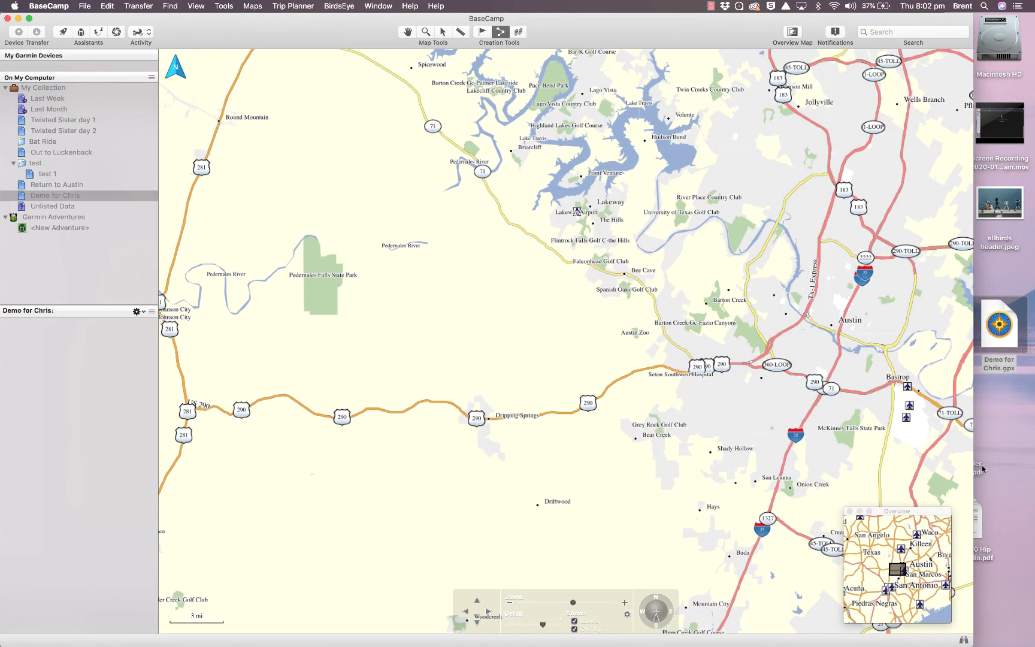
left_click_drag(971, 466, 978, 467)
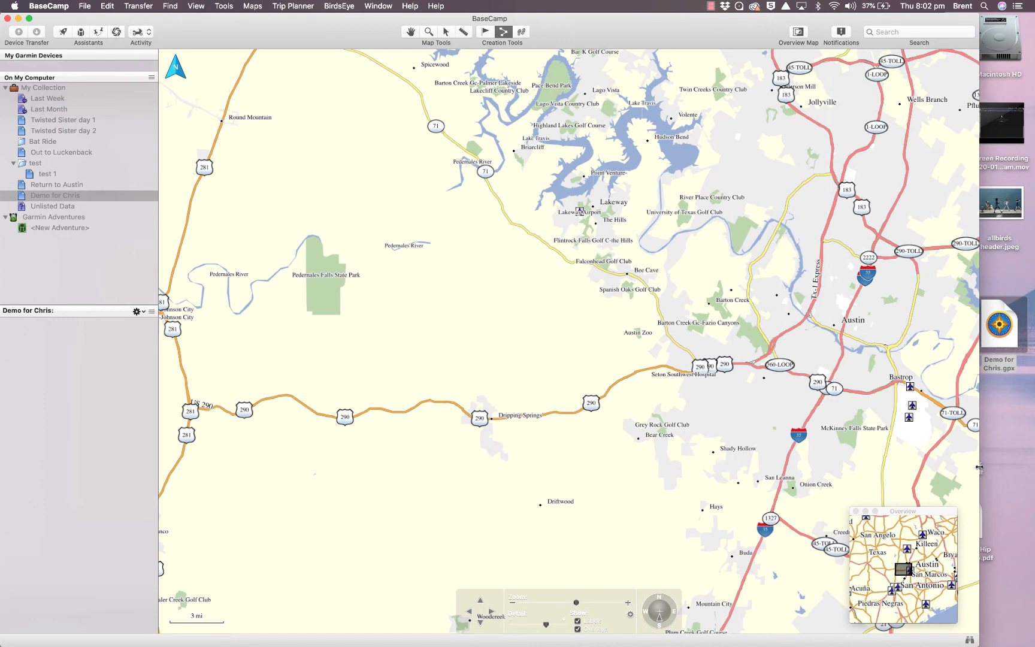
left_click(32, 198)
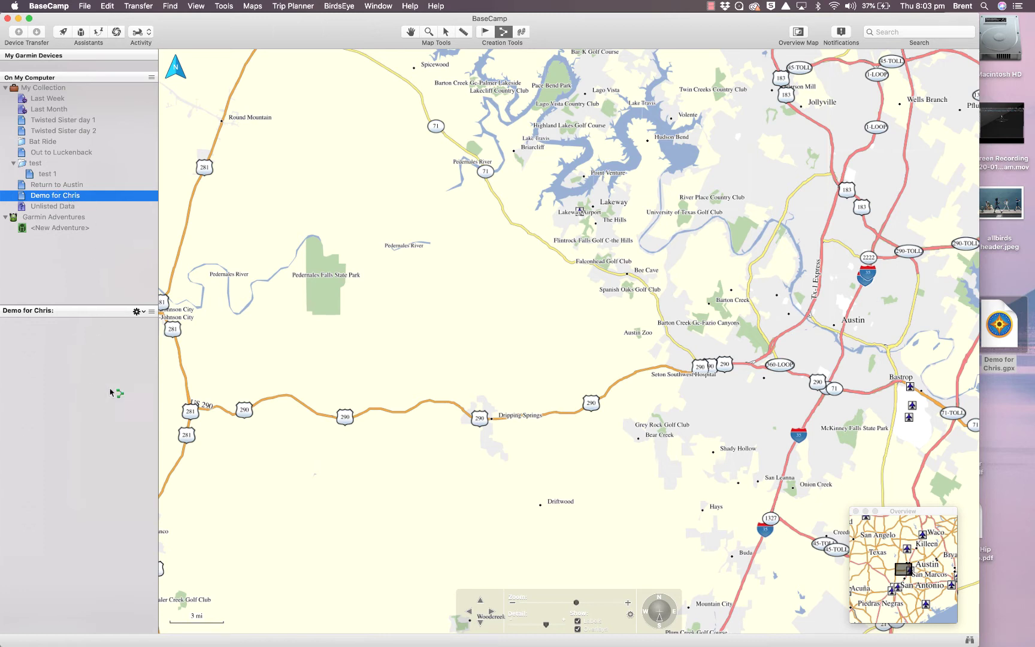
left_click_drag(111, 393, 536, 390)
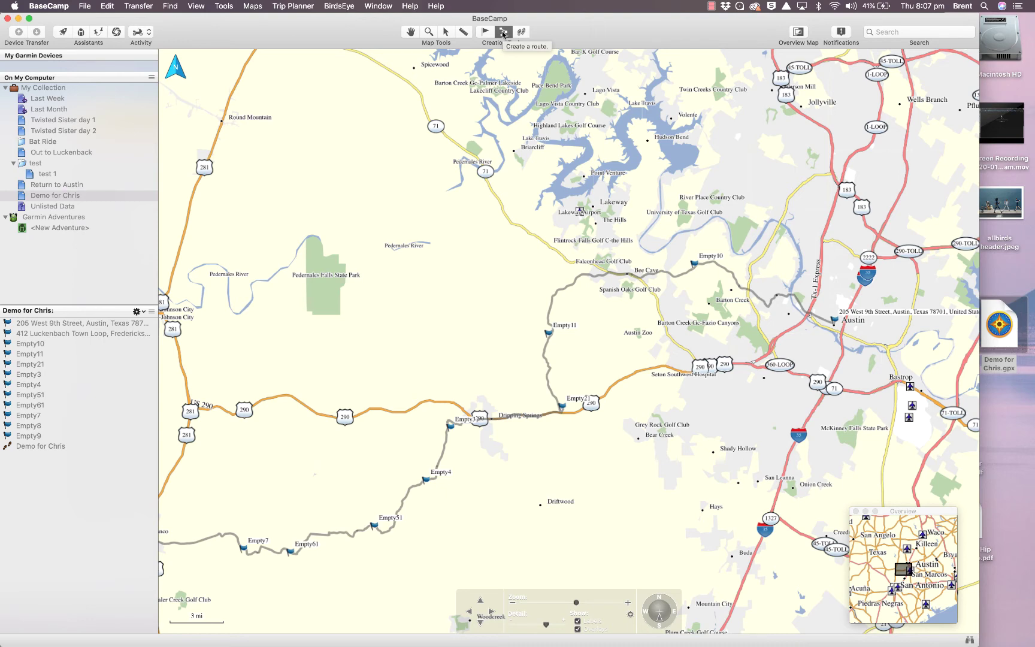
Start a new route with Motorcycling activity and review its Curvy Roads routing preferences
left_click(503, 33)
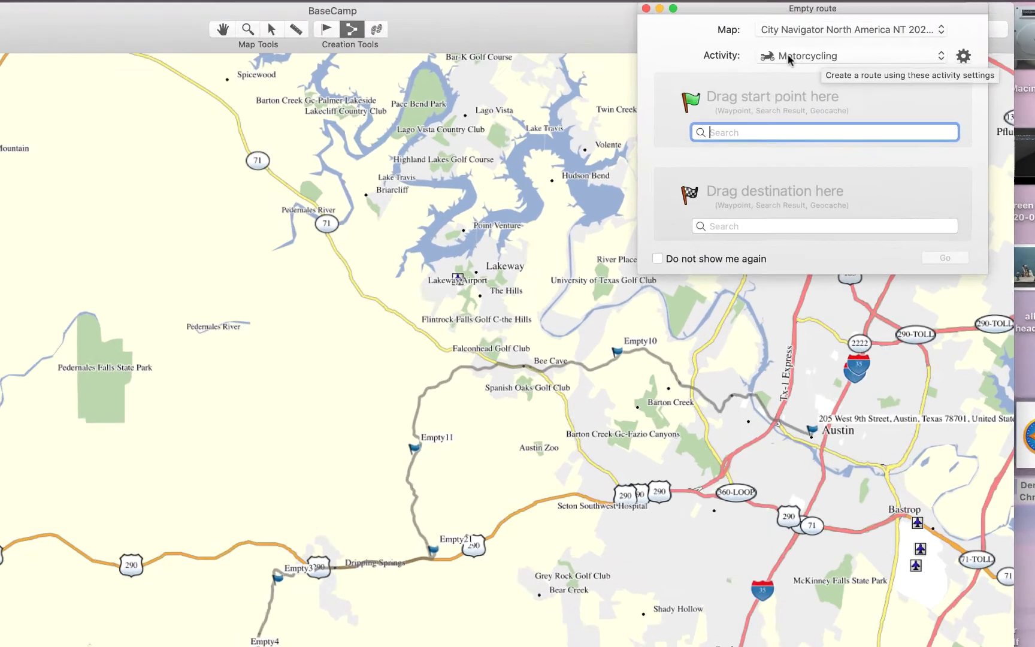
left_click(828, 50)
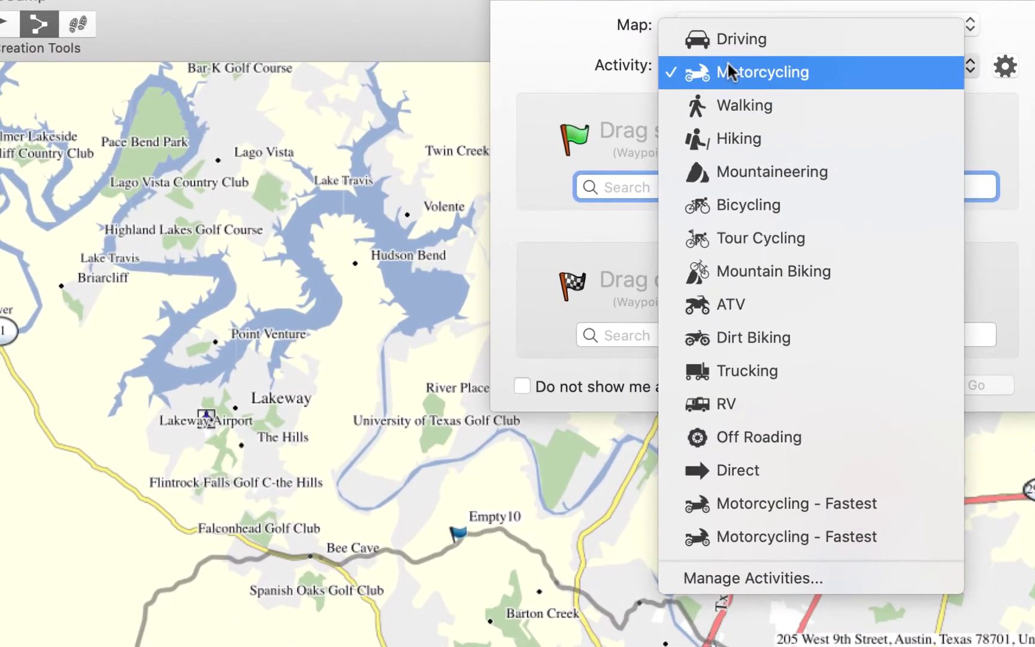
left_click(795, 74)
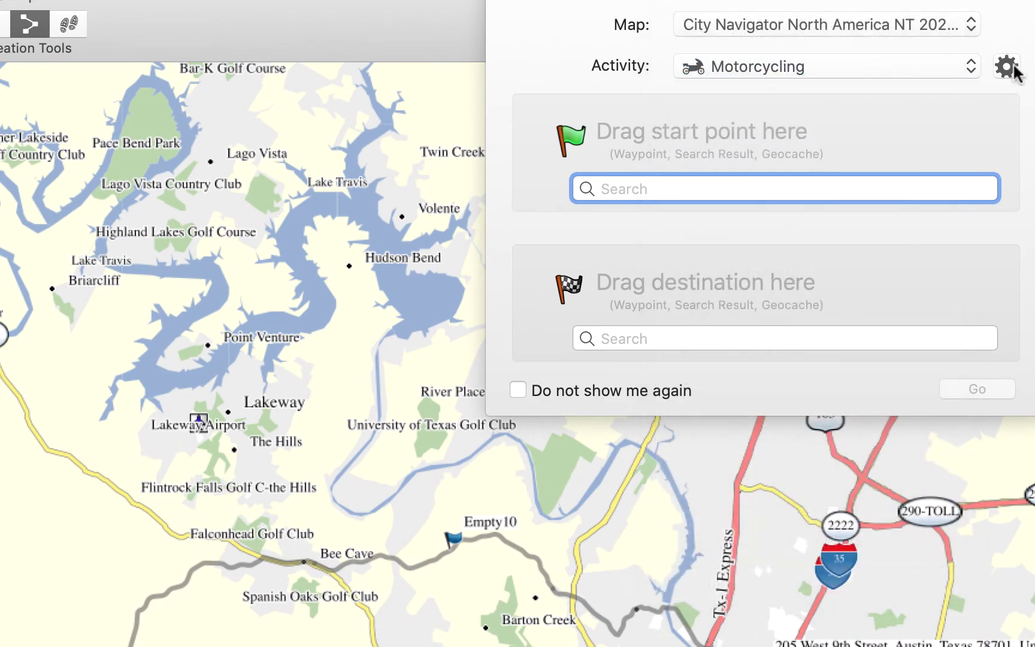
left_click(1006, 66)
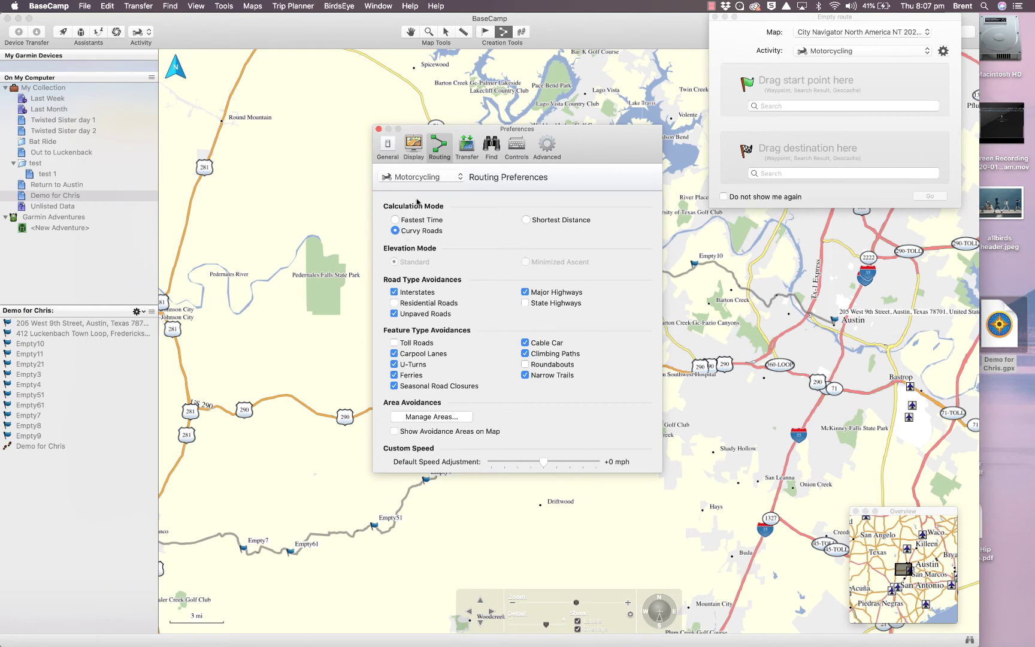
left_click(378, 129)
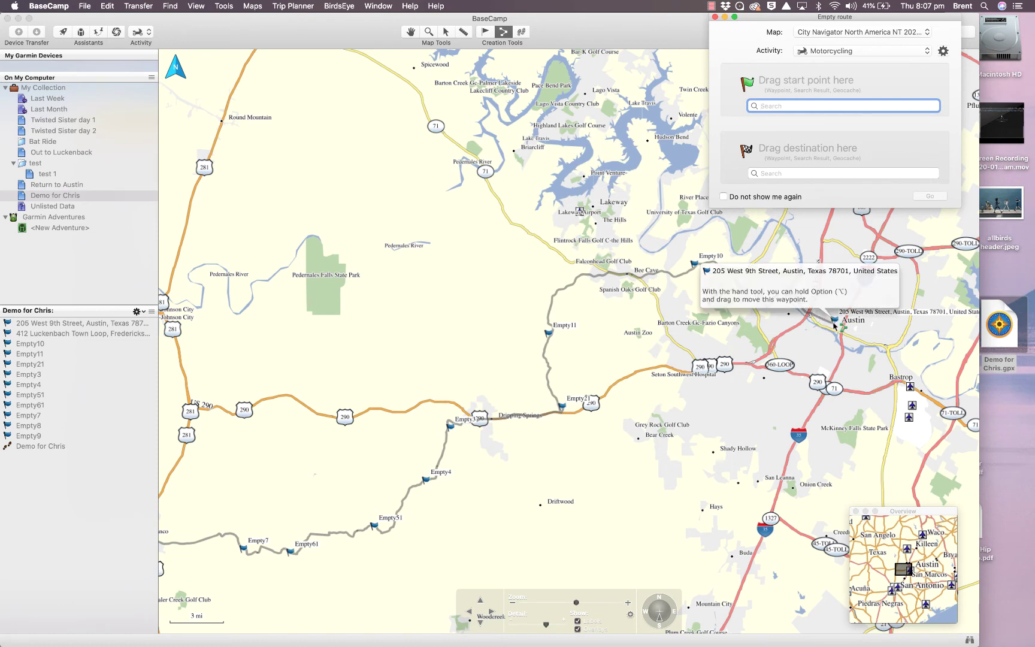
Start the route at Redbud Trl near Austin via Westlake Dr, Bee Cave Rd and FM 2244
left_click(625, 601)
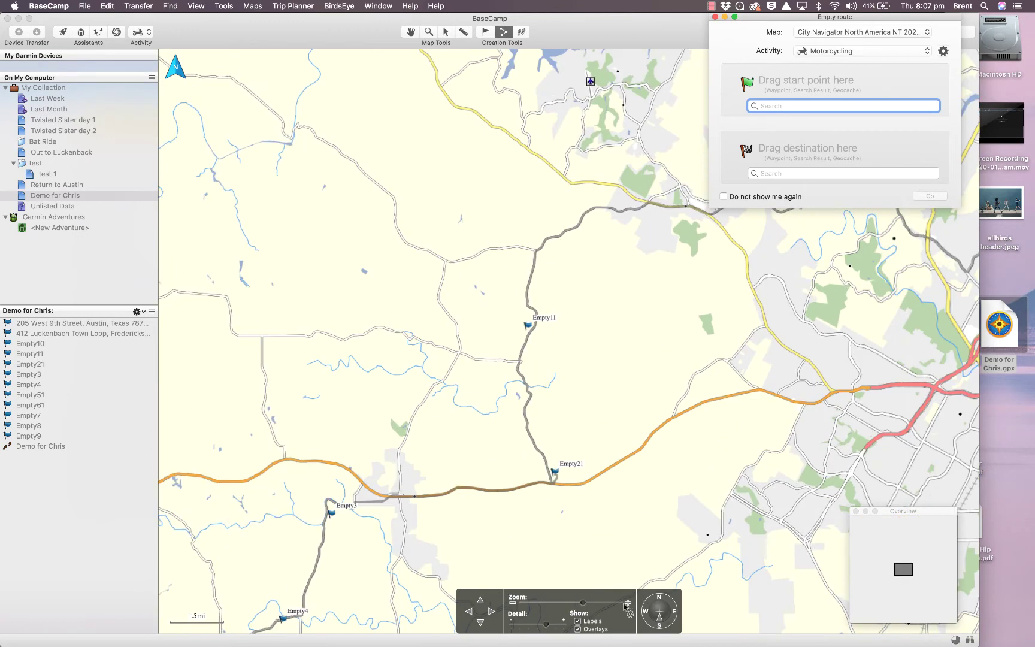
left_click(491, 612)
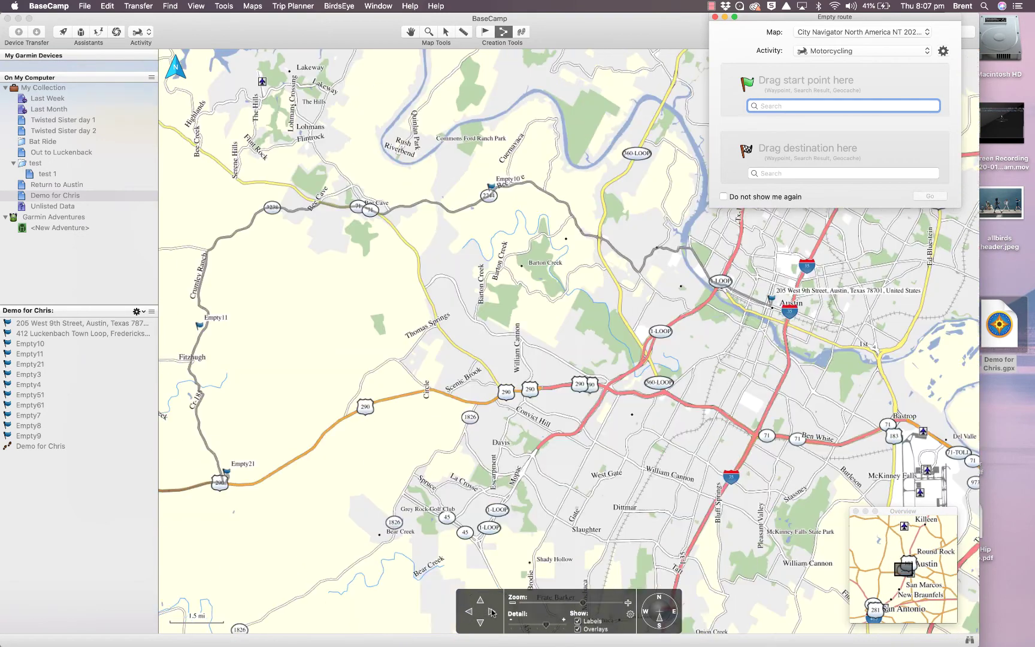
left_click(676, 253)
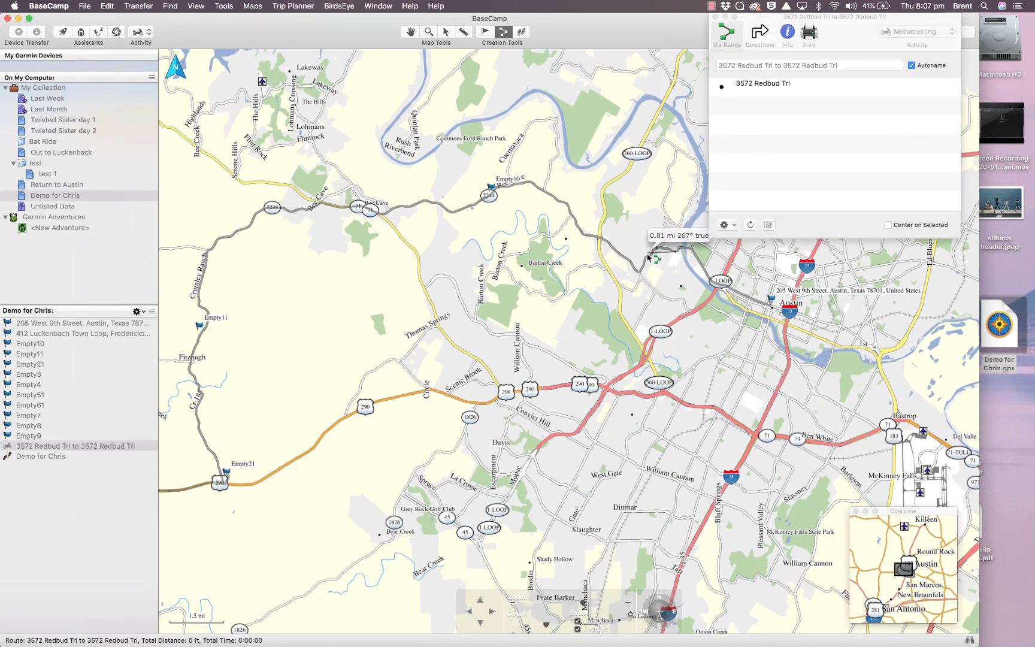
left_click(649, 258)
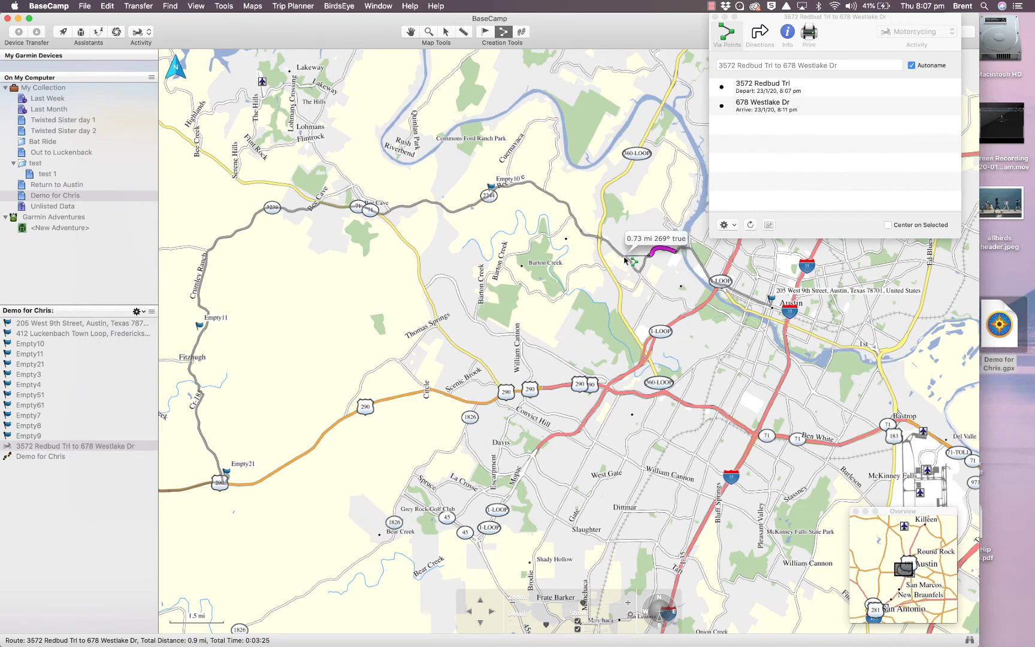
left_click(625, 260)
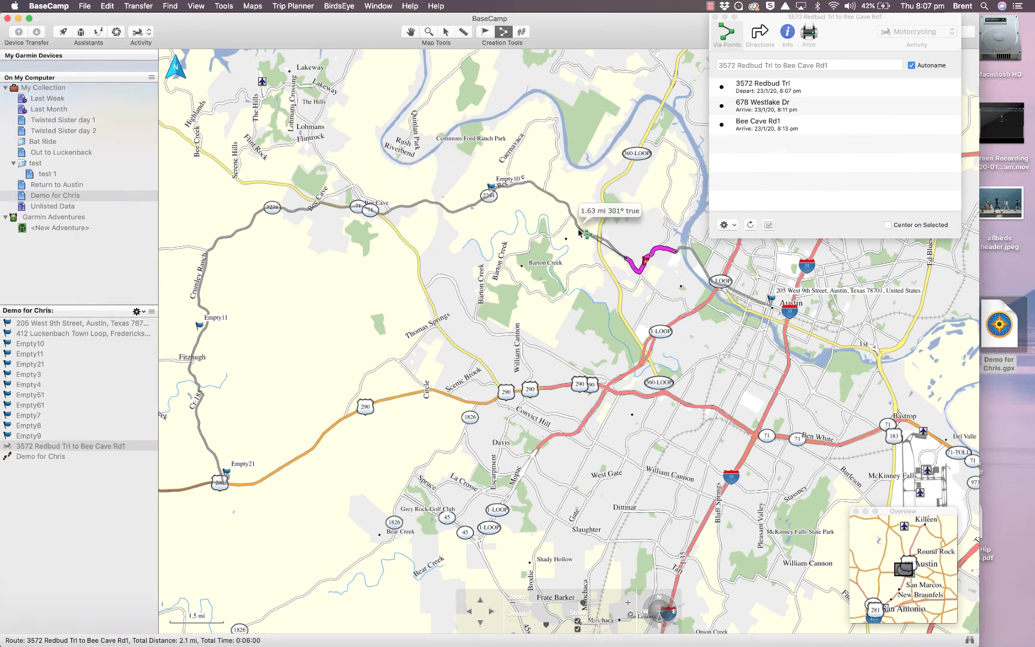
key("Escape")
left_click(578, 232)
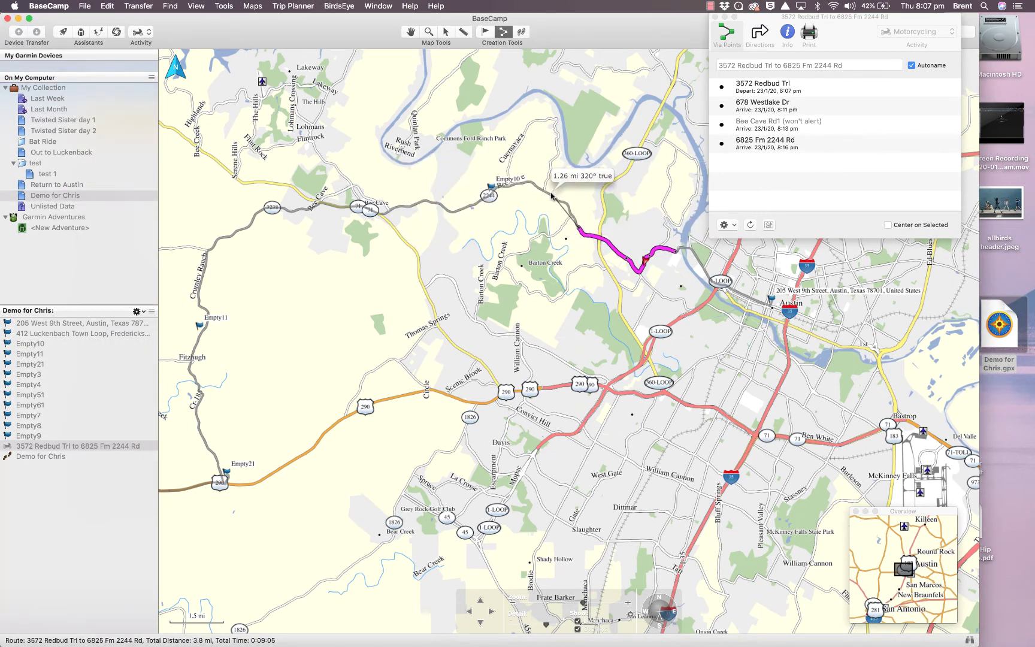
Extend the route west along Bee Cave Rd and W TX-71 onto Hamilton Pool Rd
left_click(551, 196)
left_click(488, 197)
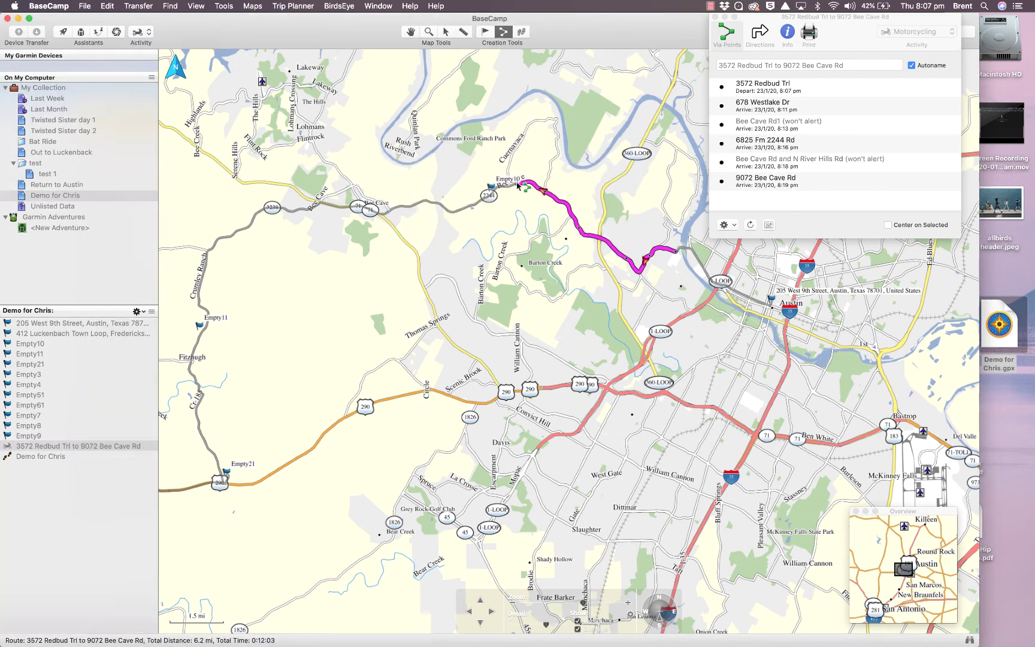
left_click(472, 207)
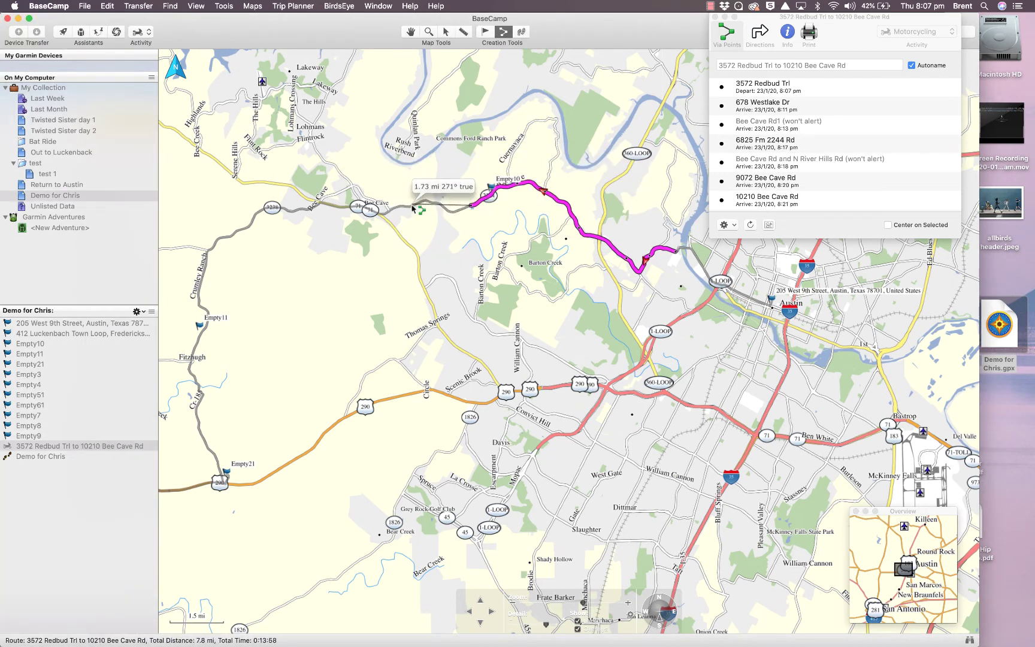
left_click(413, 208)
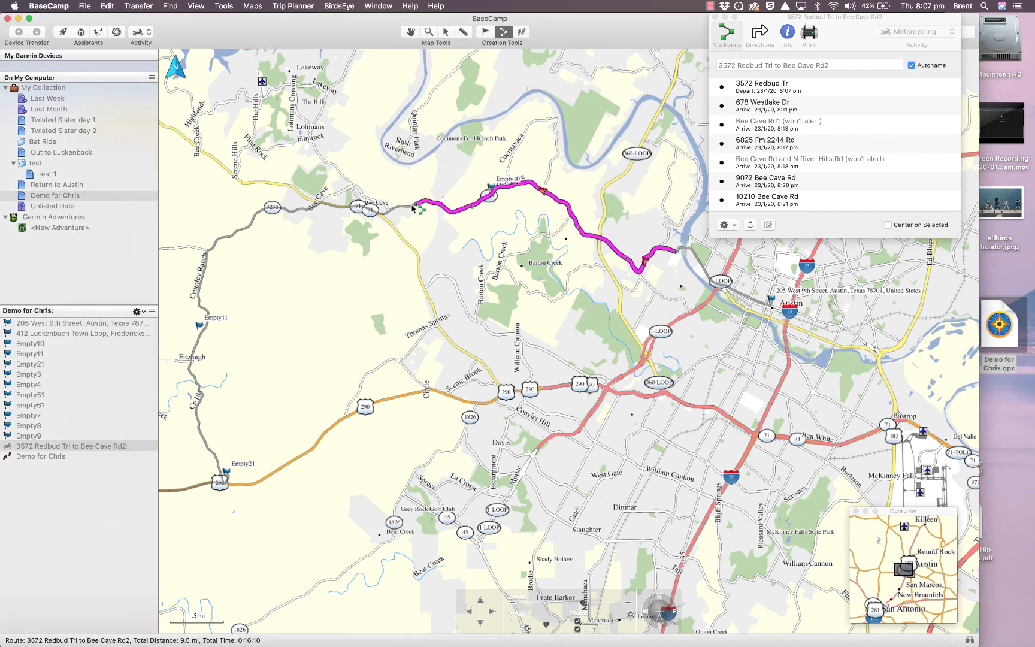
left_click(345, 209)
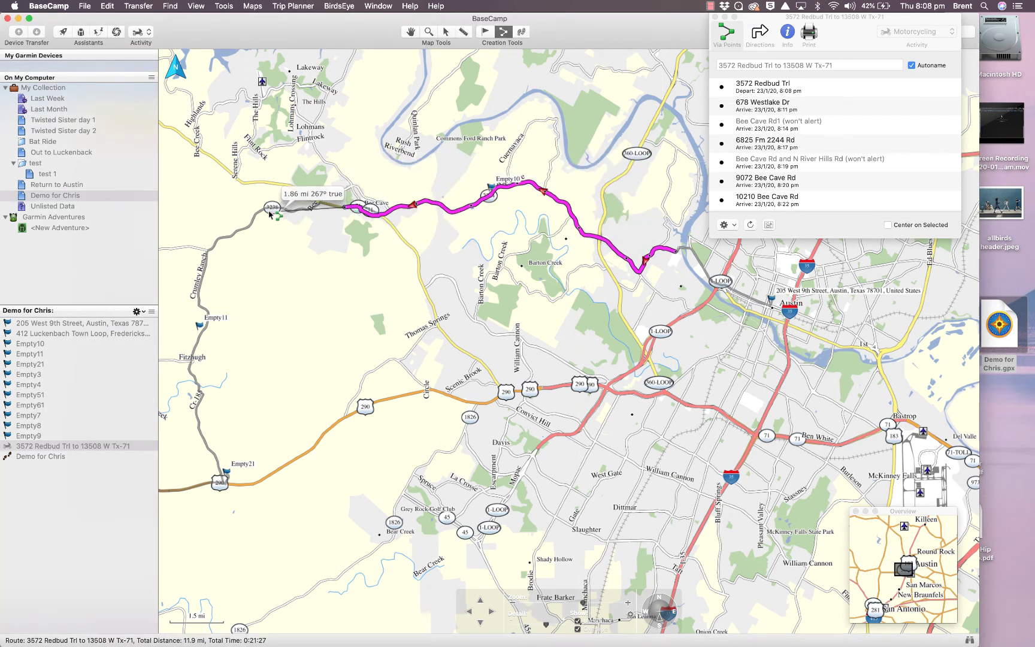
left_click(254, 218)
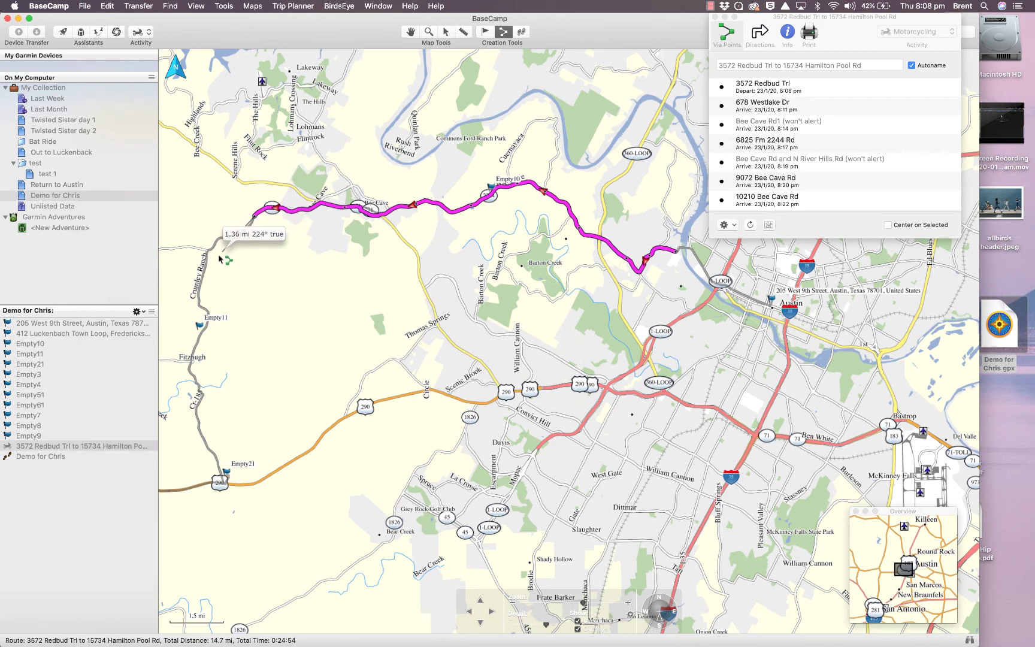
Continue the route down Crumley Ranch Rd and Trautwein Rd toward Empty21
left_click(204, 274)
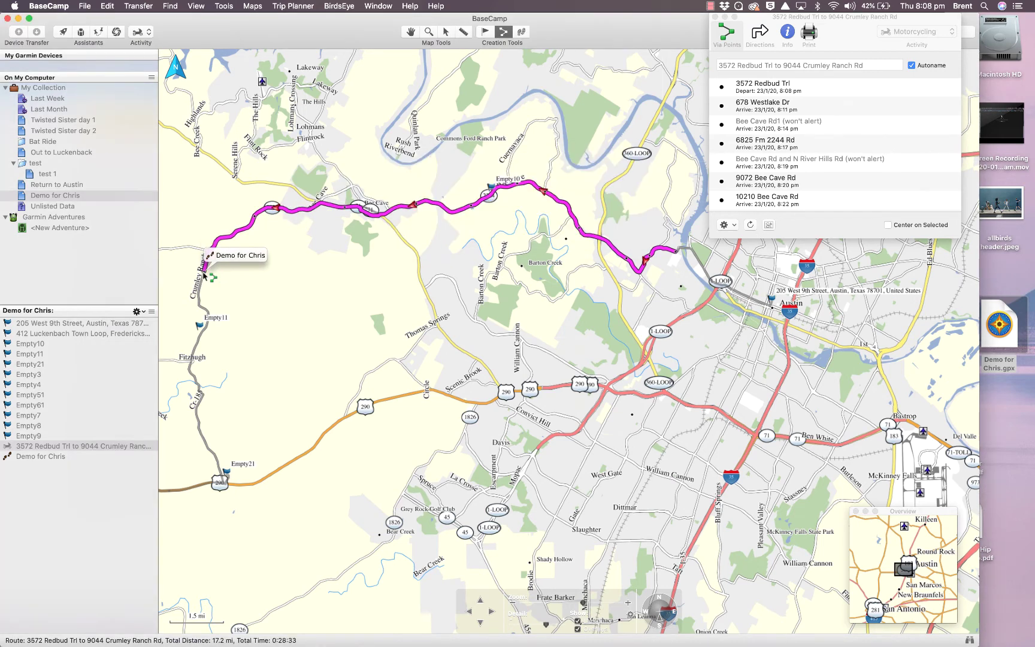
left_click(200, 337)
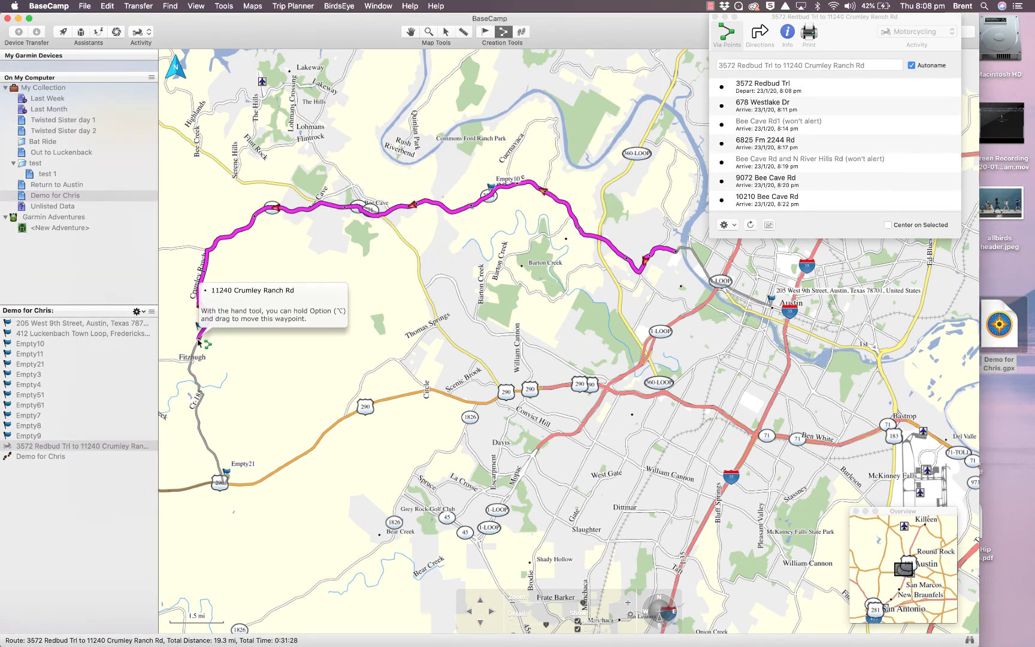
left_click(199, 388)
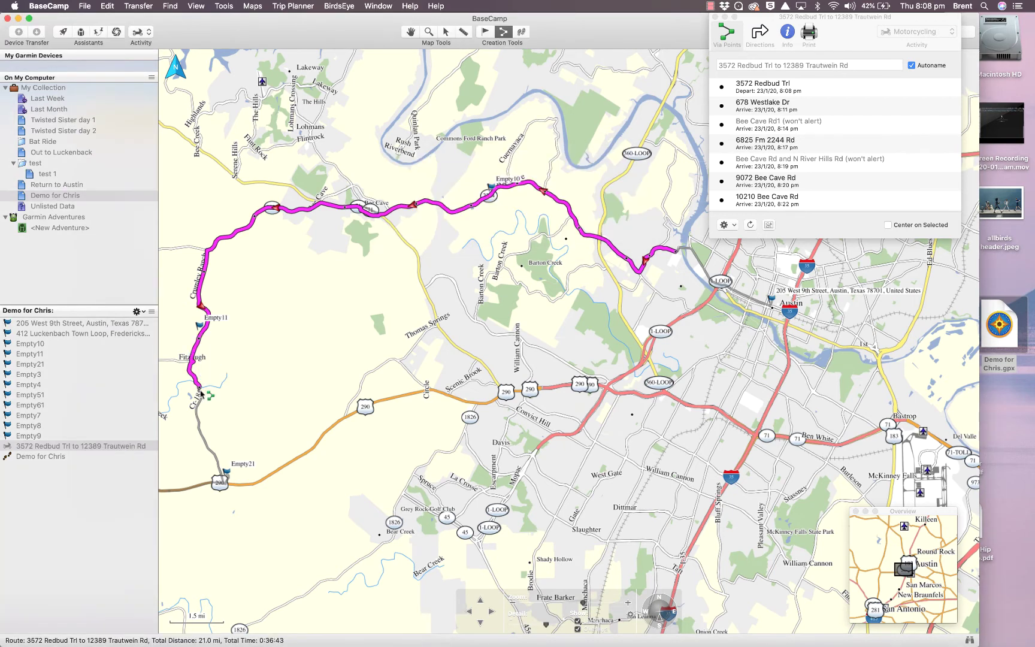
left_click(208, 447)
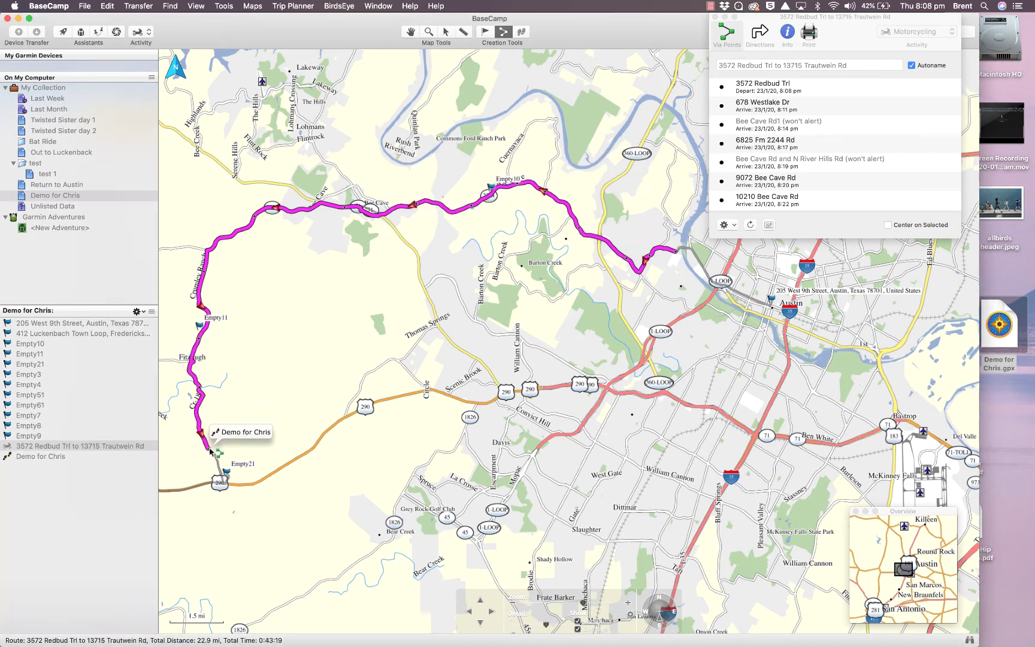
left_click(224, 485)
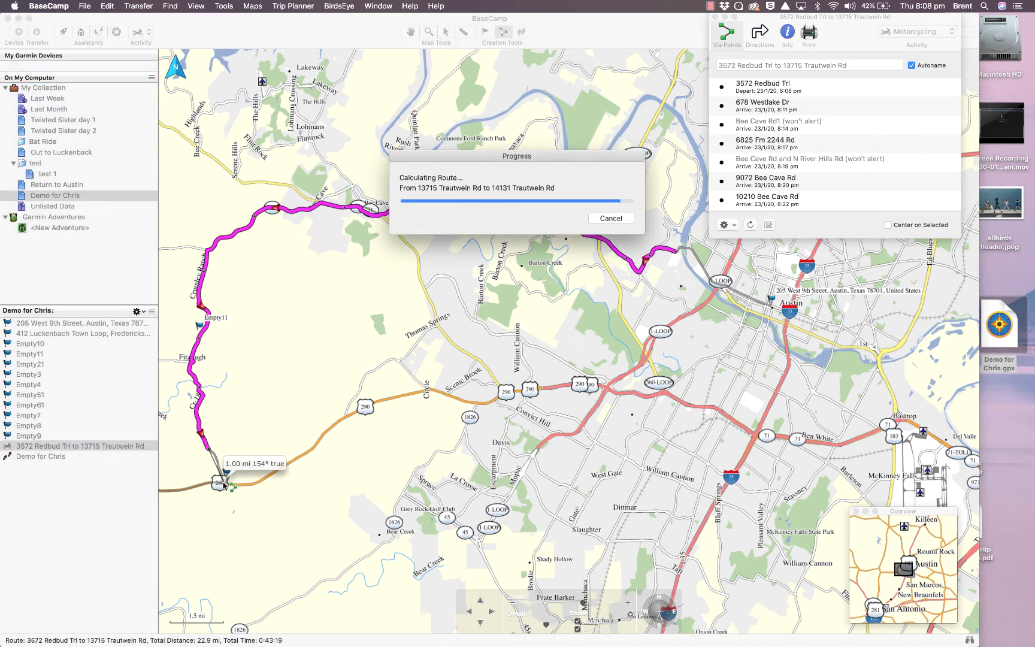
Extend the route to Creek Rd, then south to Mt Gainor Rd and Pursley Rd
left_click(469, 611)
left_click(469, 611)
left_click(468, 611)
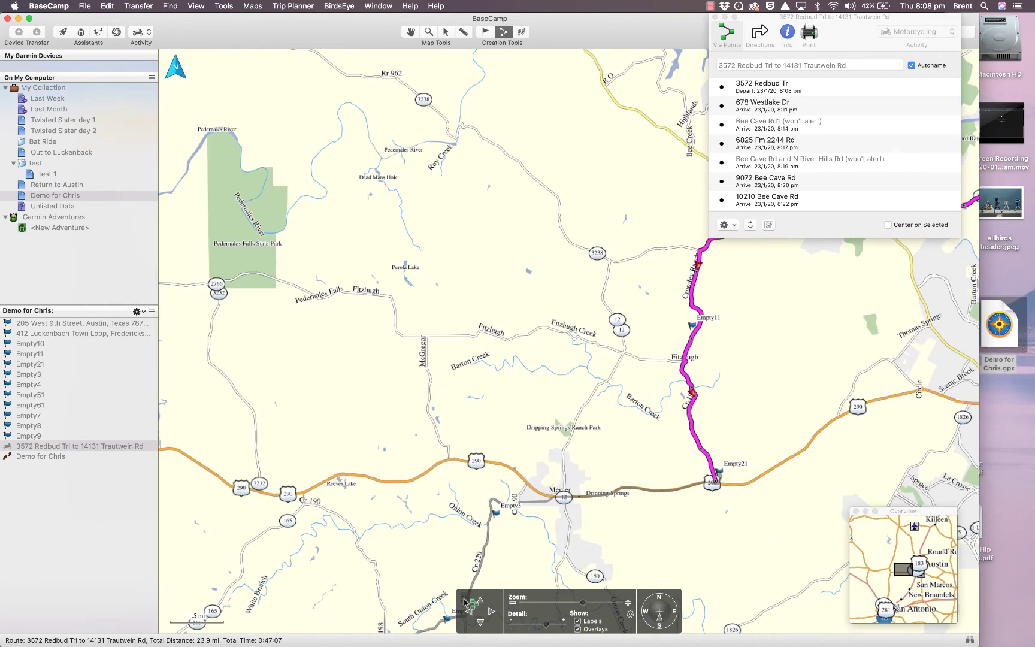
left_click(501, 506)
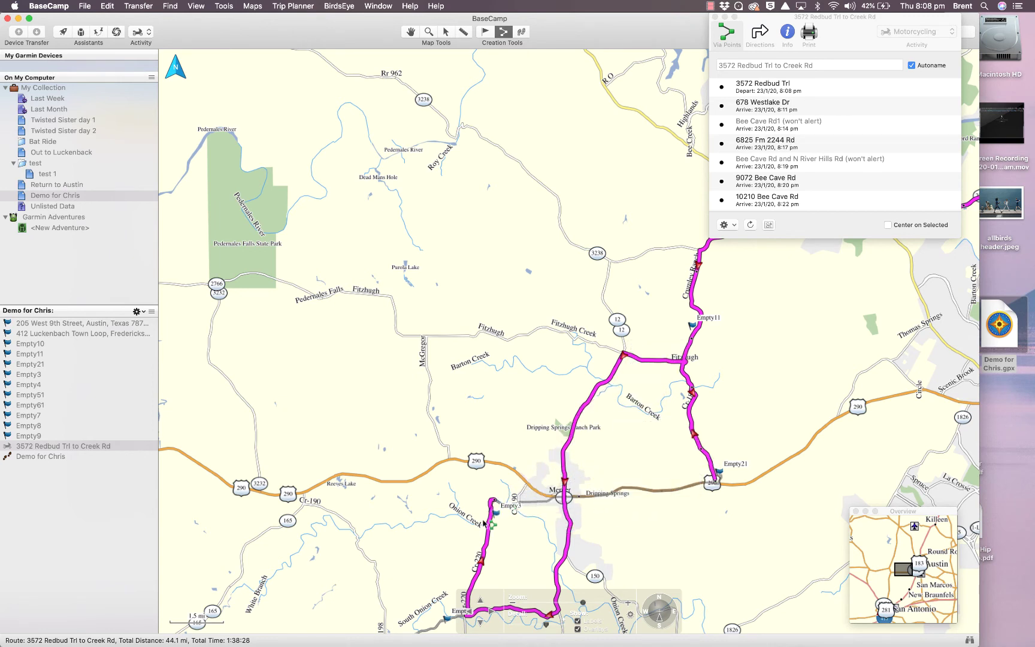
left_click(435, 628)
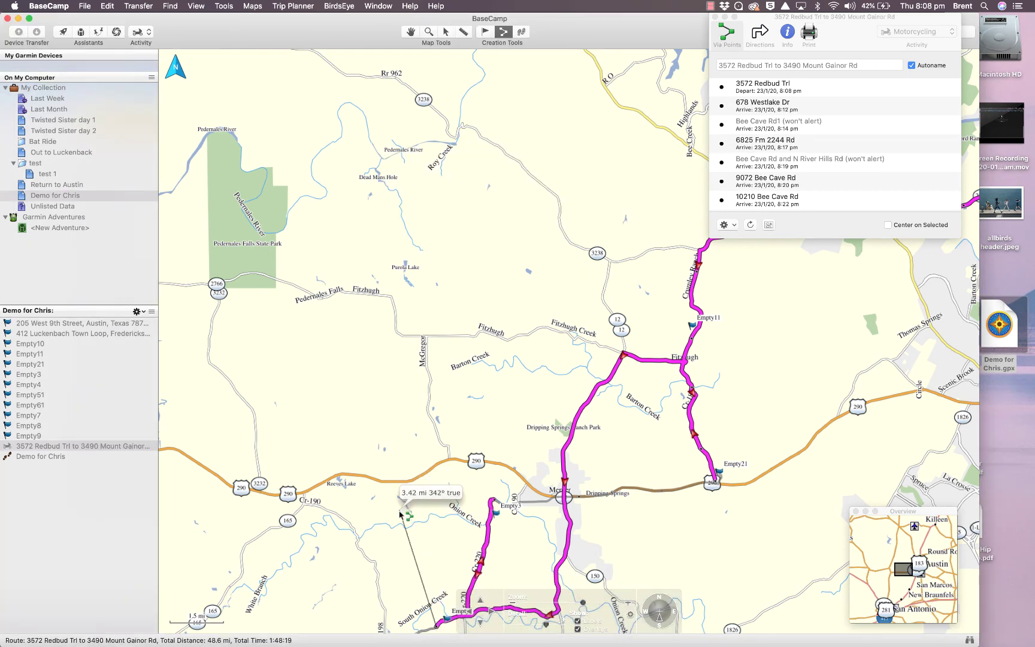
scroll(399, 515, "down", 3)
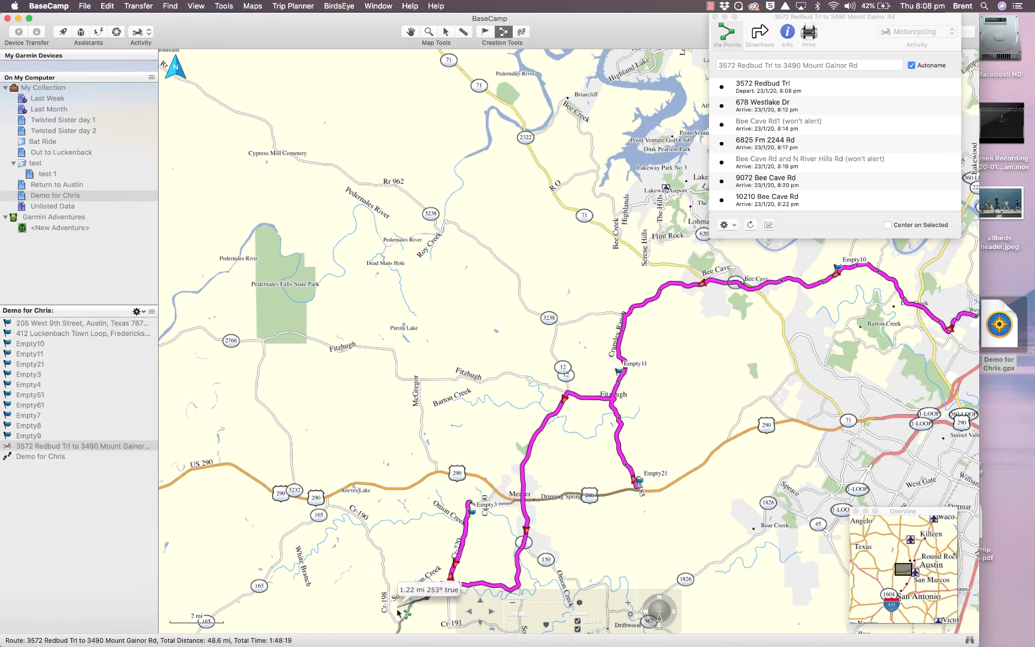
left_click(402, 621)
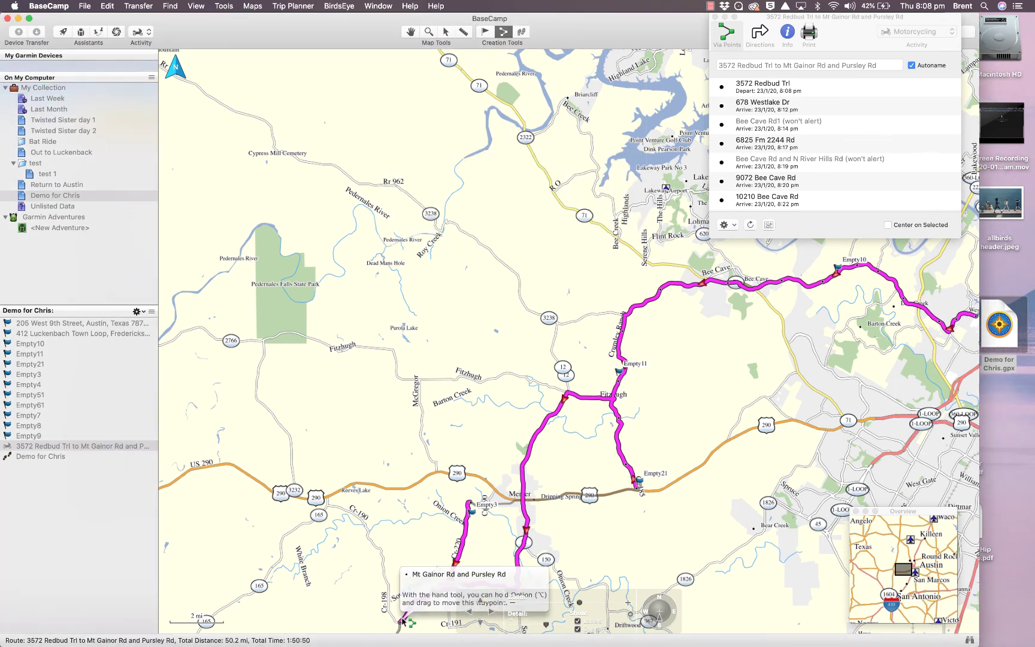
Add route points past Mt Sharp through 025, 026 near Empty61, and 027 further west
left_click(481, 622)
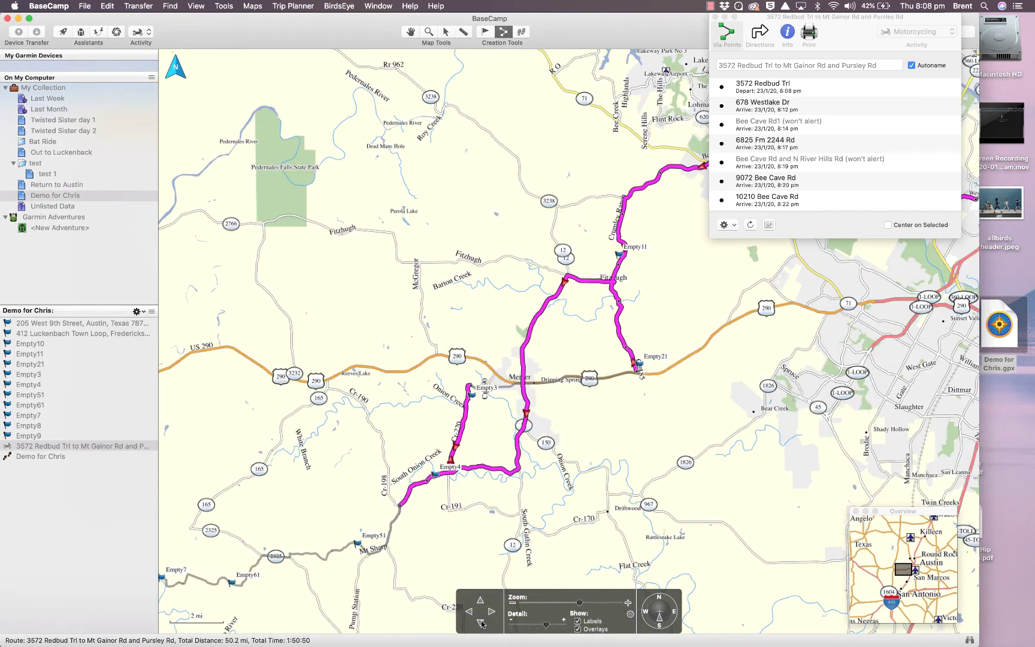
left_click(481, 623)
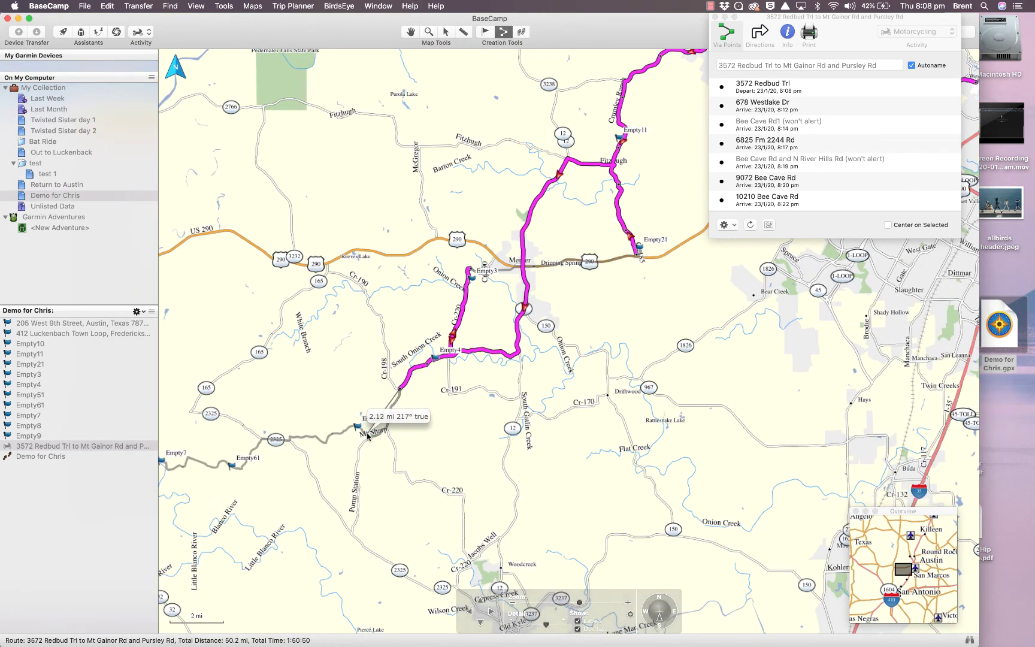
left_click(351, 428)
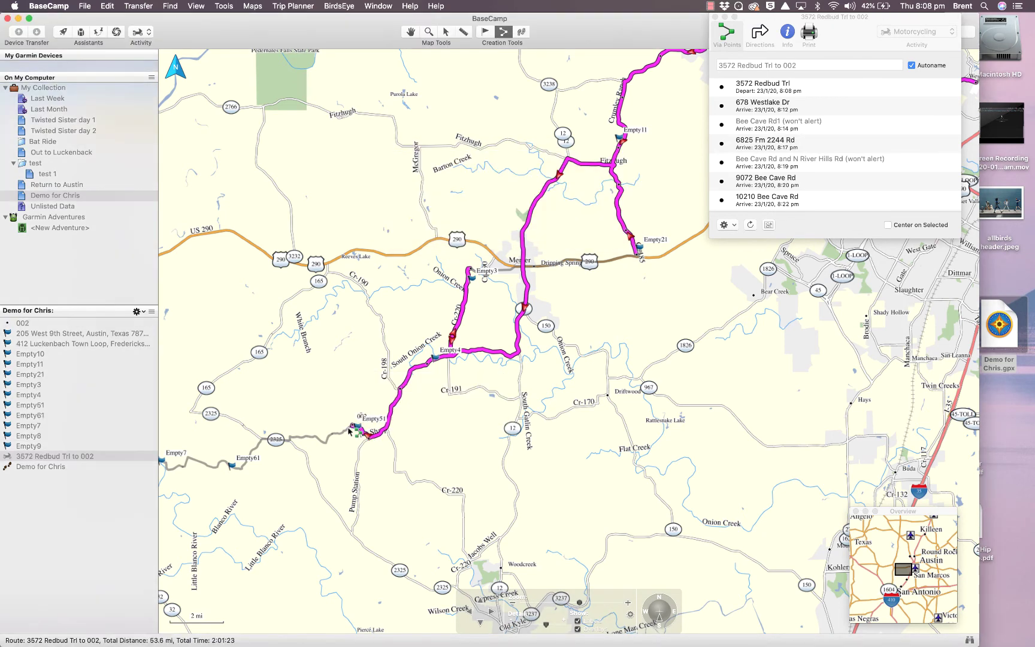
left_click(326, 441)
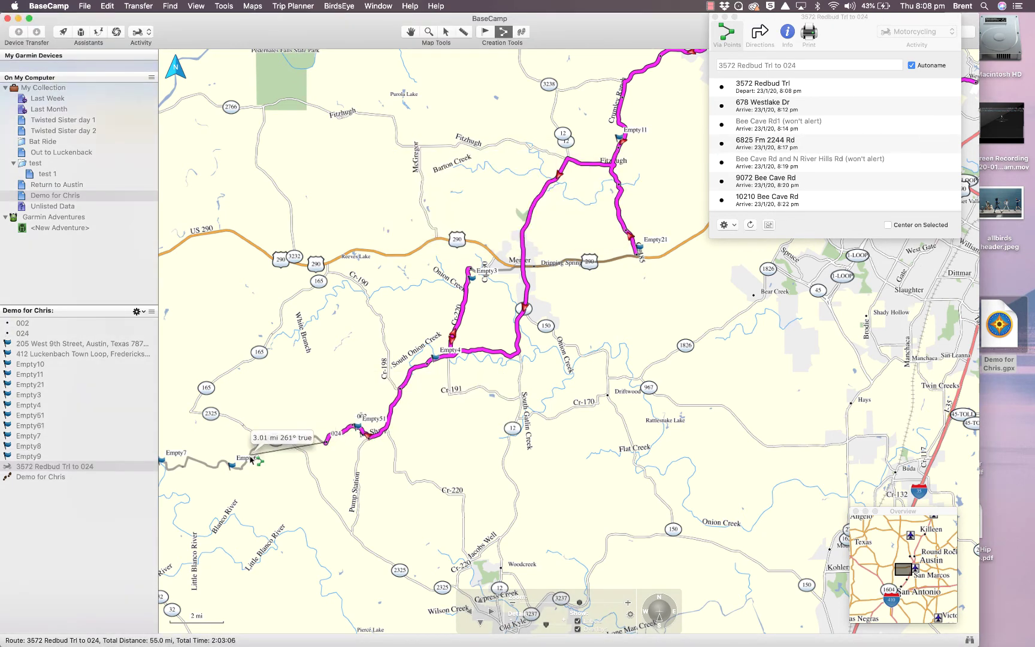
left_click(251, 459)
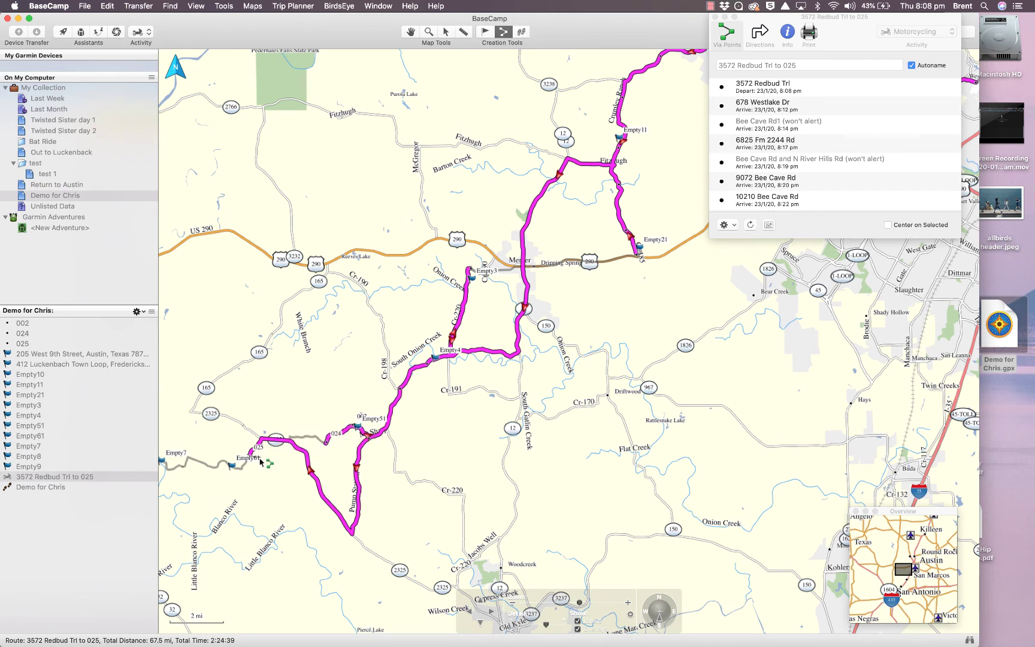
left_click(243, 465)
left_click(195, 463)
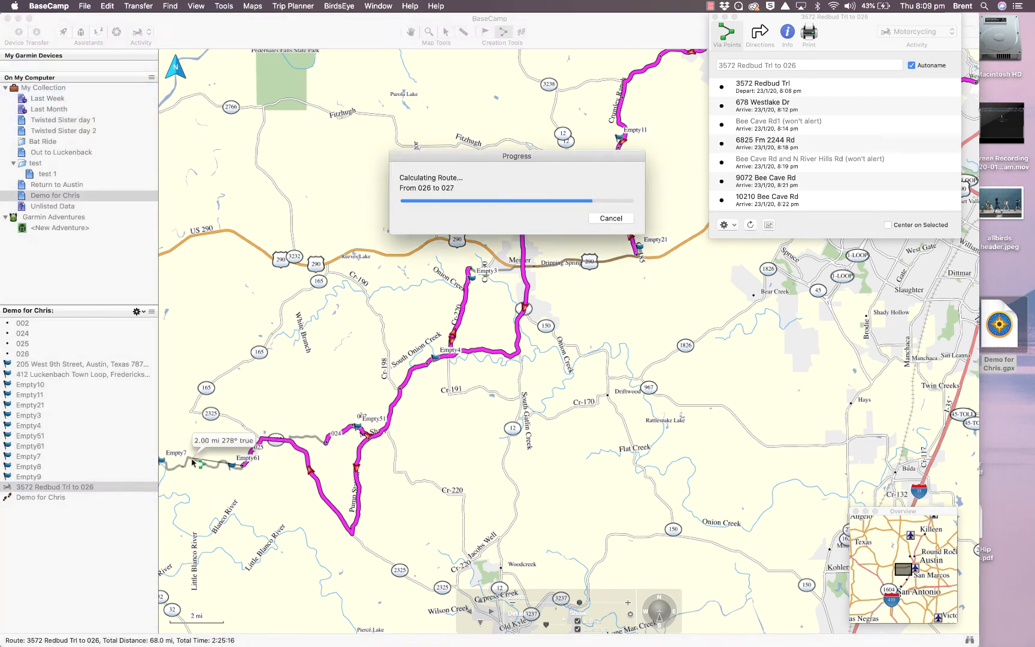
left_click(467, 612)
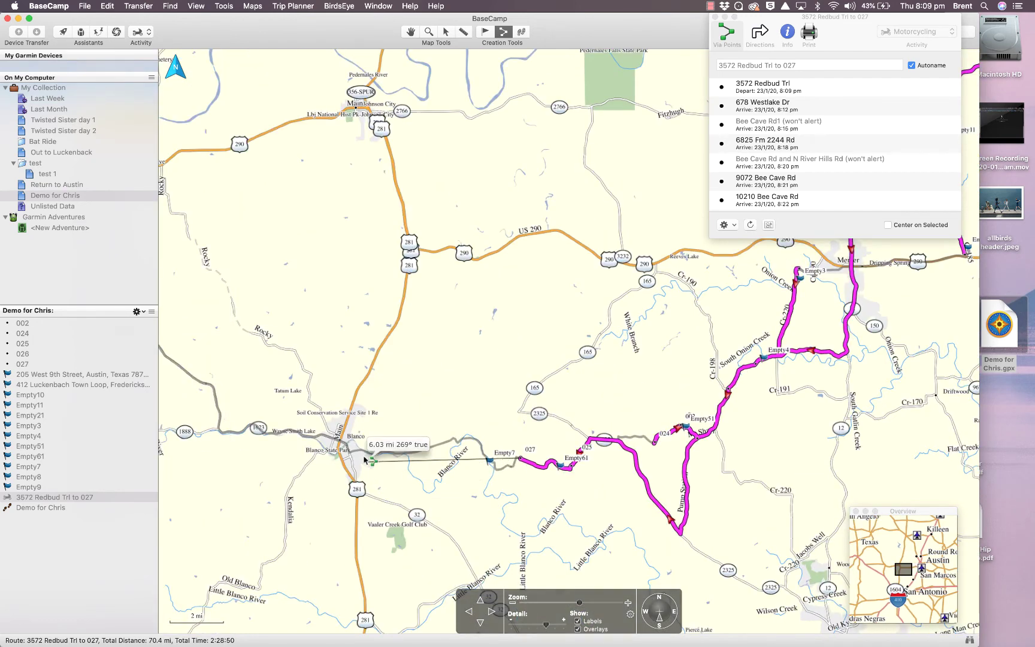
left_click(367, 455)
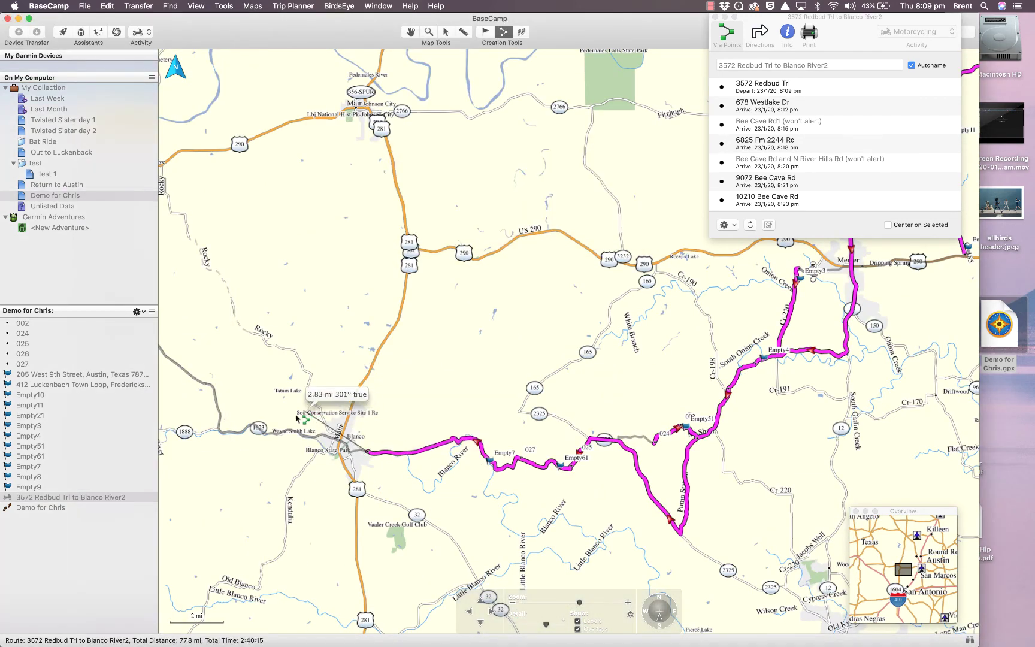
left_click(226, 433)
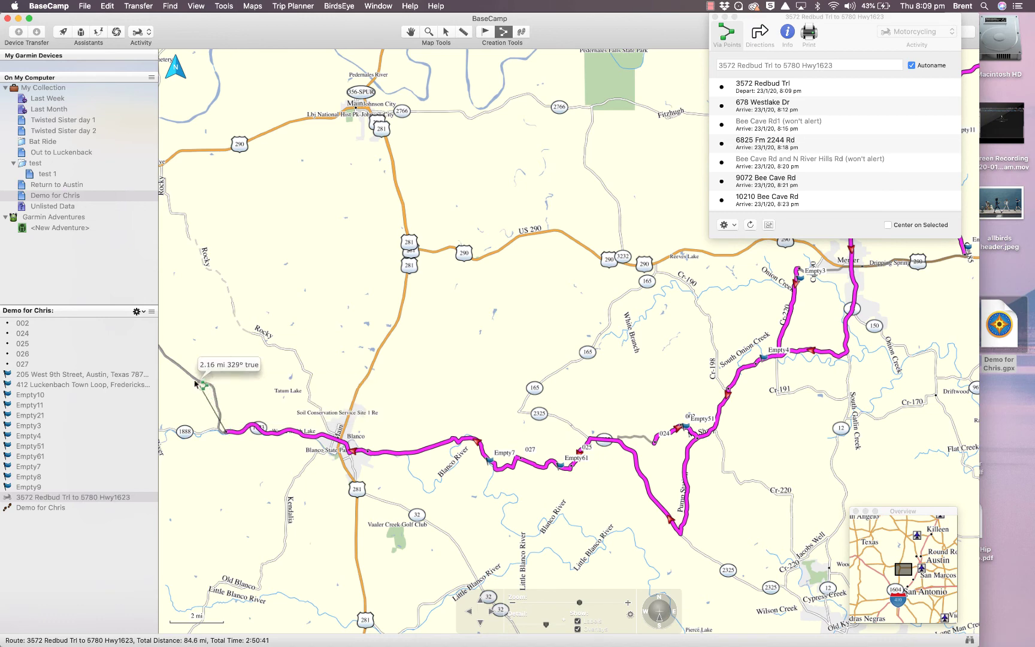
left_click(191, 376)
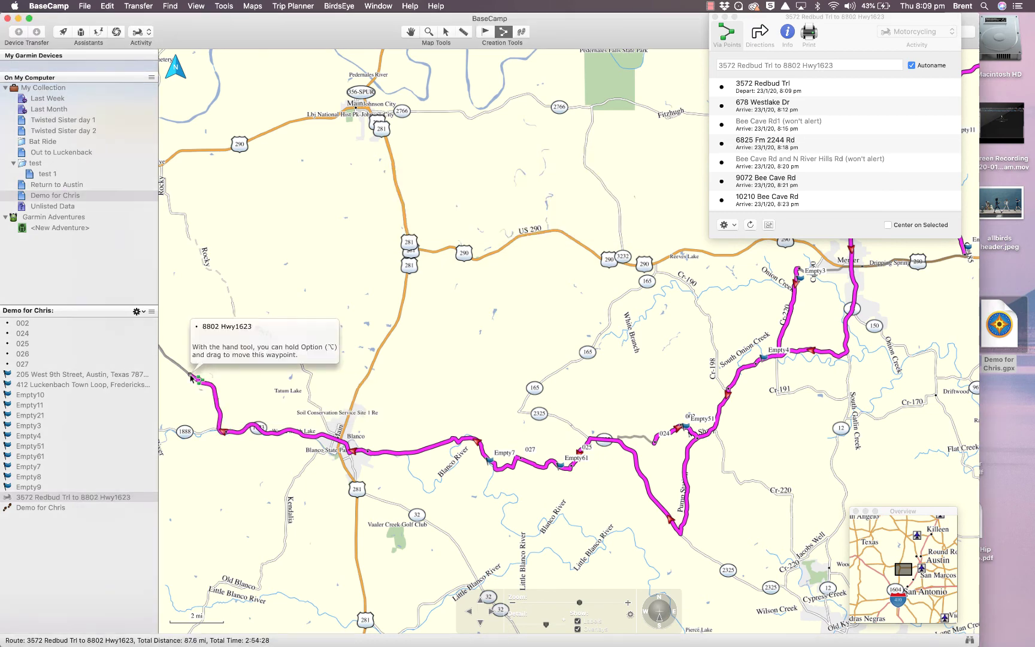
left_click(469, 611)
left_click(469, 611)
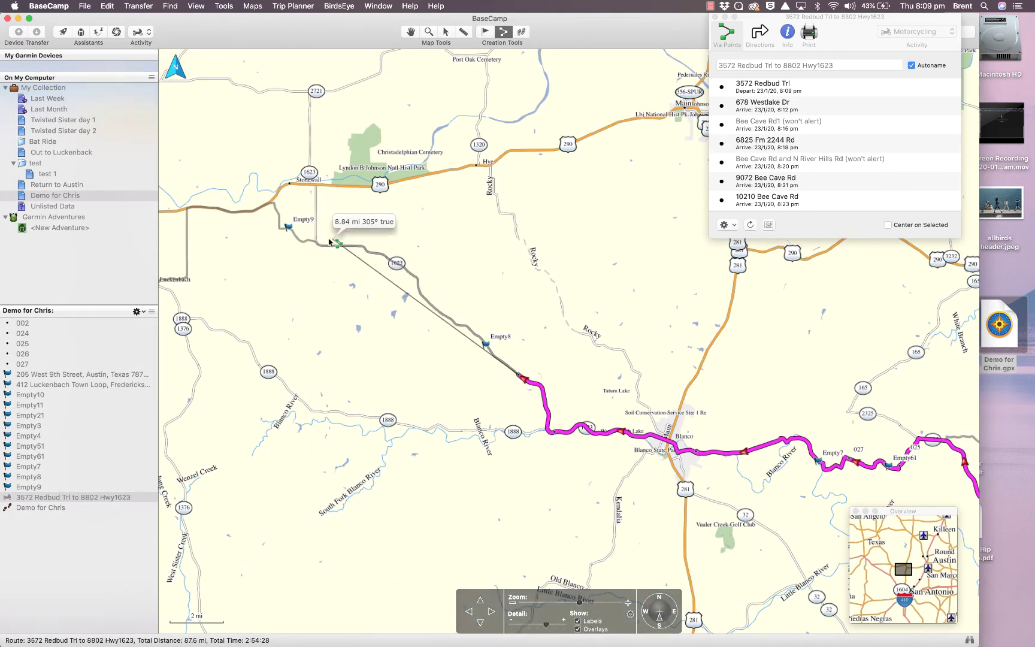
Add route points 028 near Empty9 and 029 further west, then finish the route
left_click(296, 235)
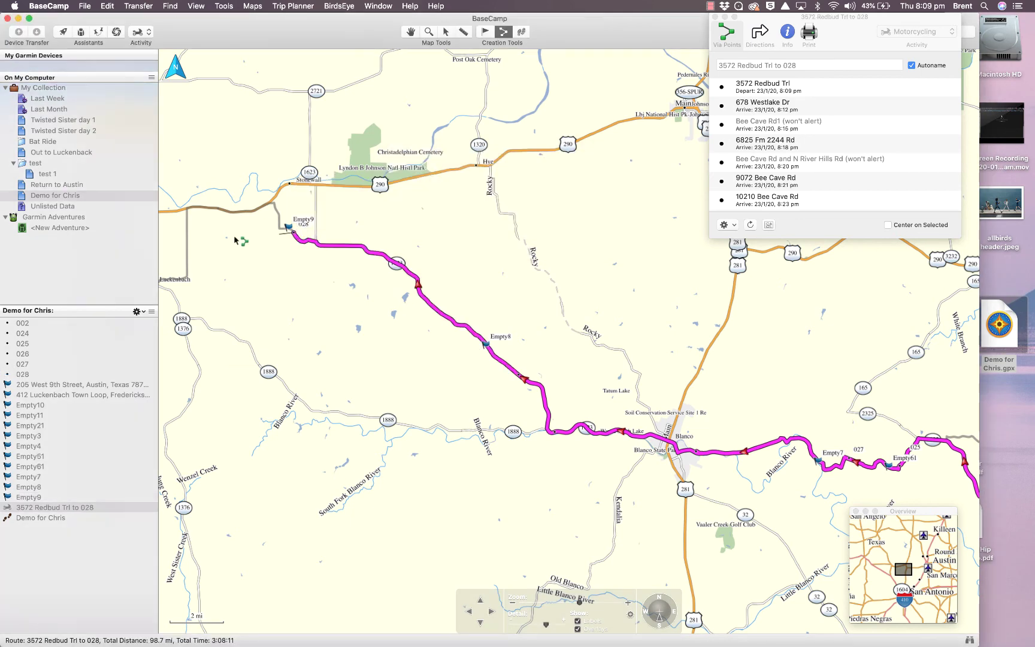
left_click(187, 246)
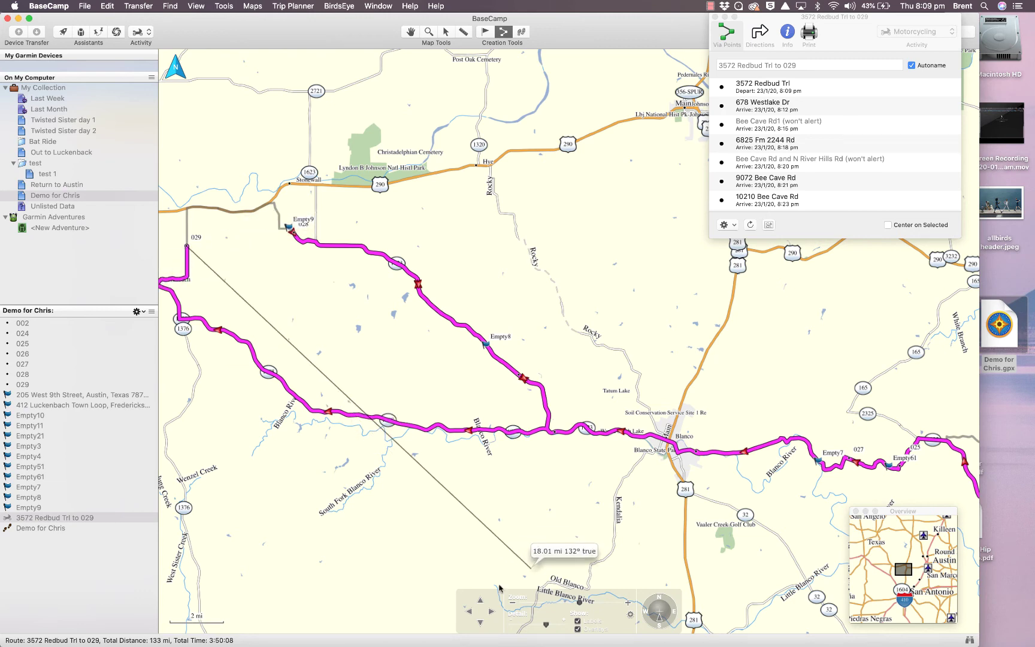
left_click(470, 611)
left_click(469, 611)
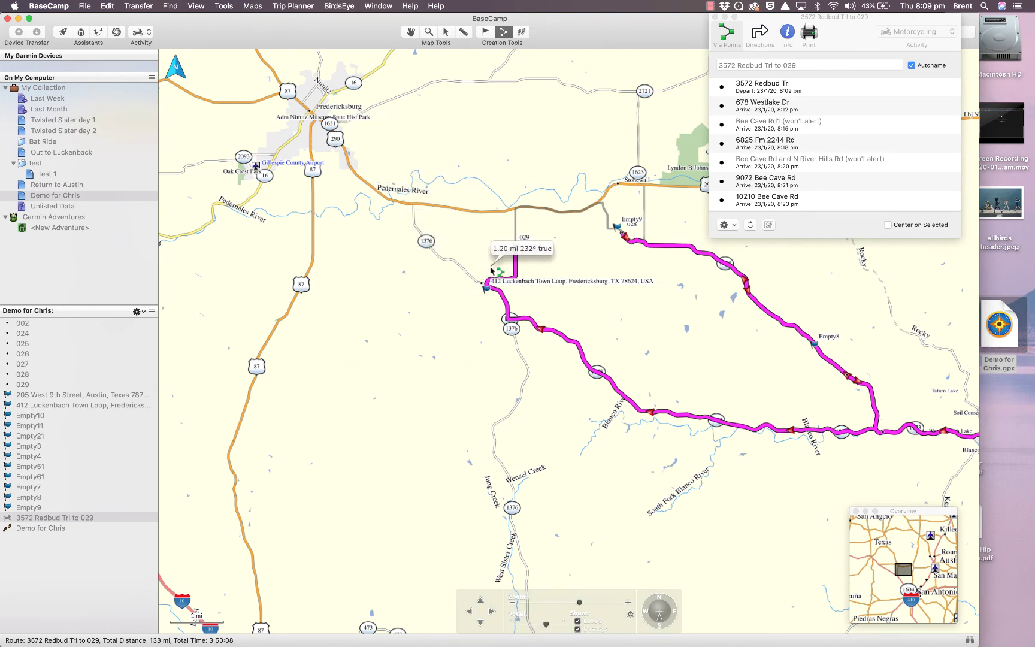
key("Escape")
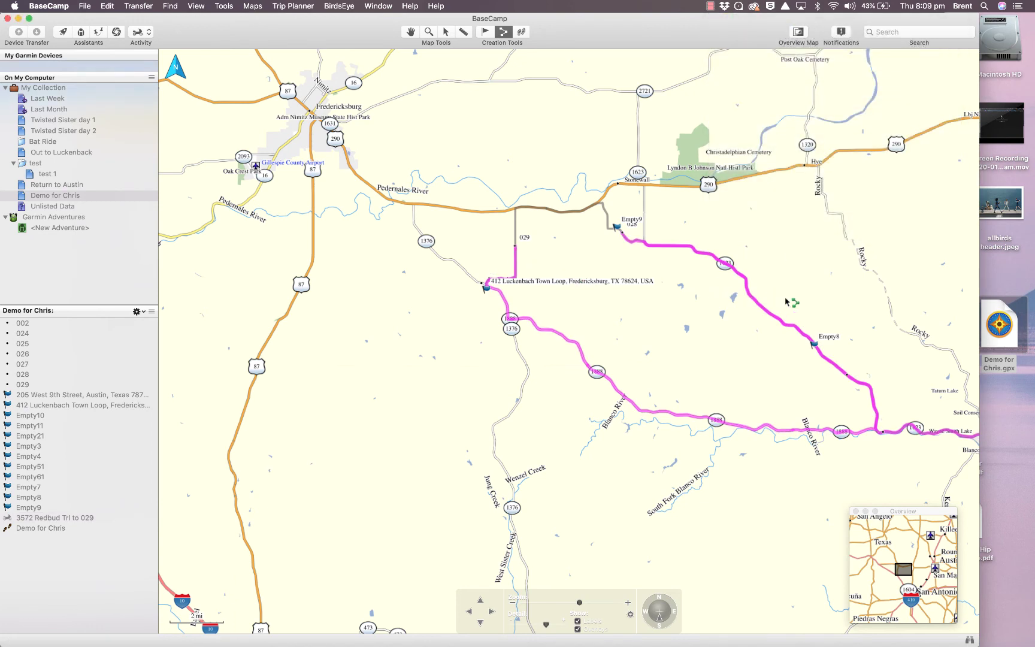
Cancel the accidental new route and move the Empty9 waypoint up and left
left_click(623, 234)
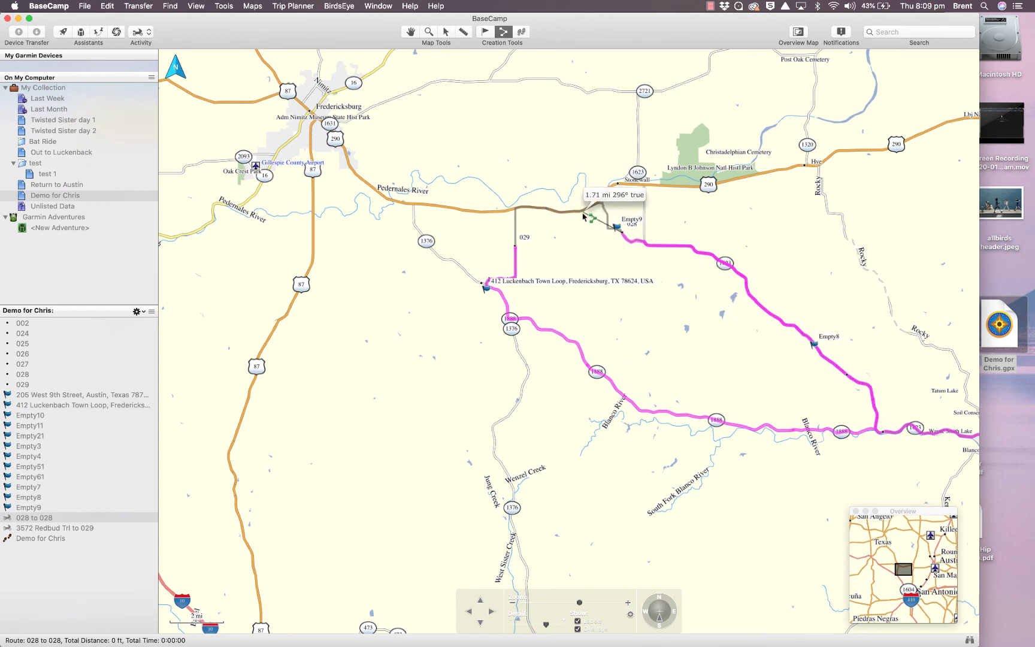
key("Escape")
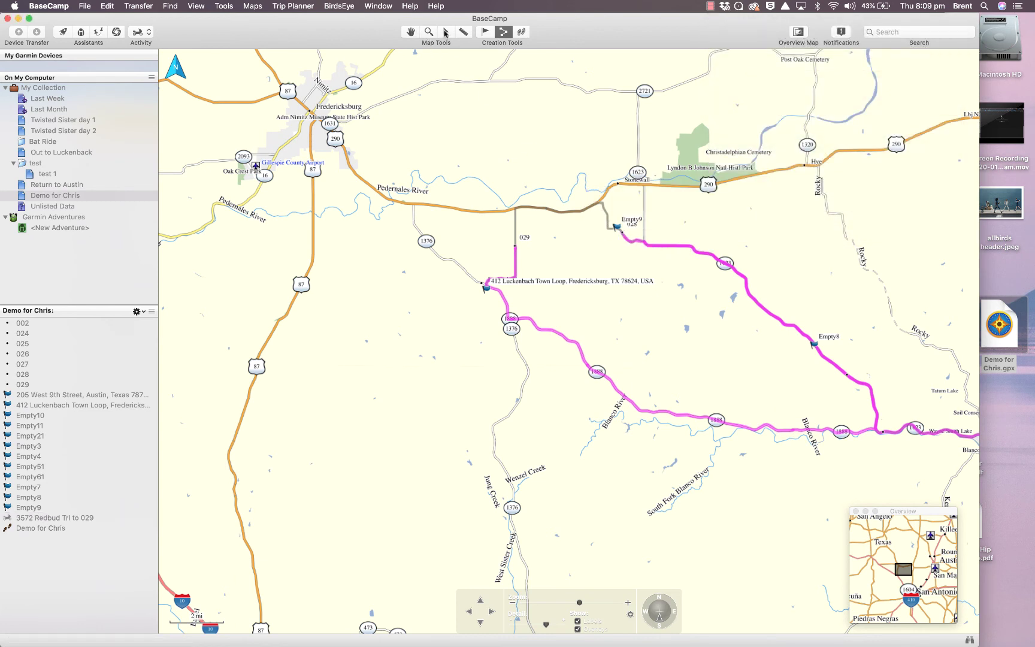
left_click(445, 32)
left_click_drag(623, 235, 608, 210)
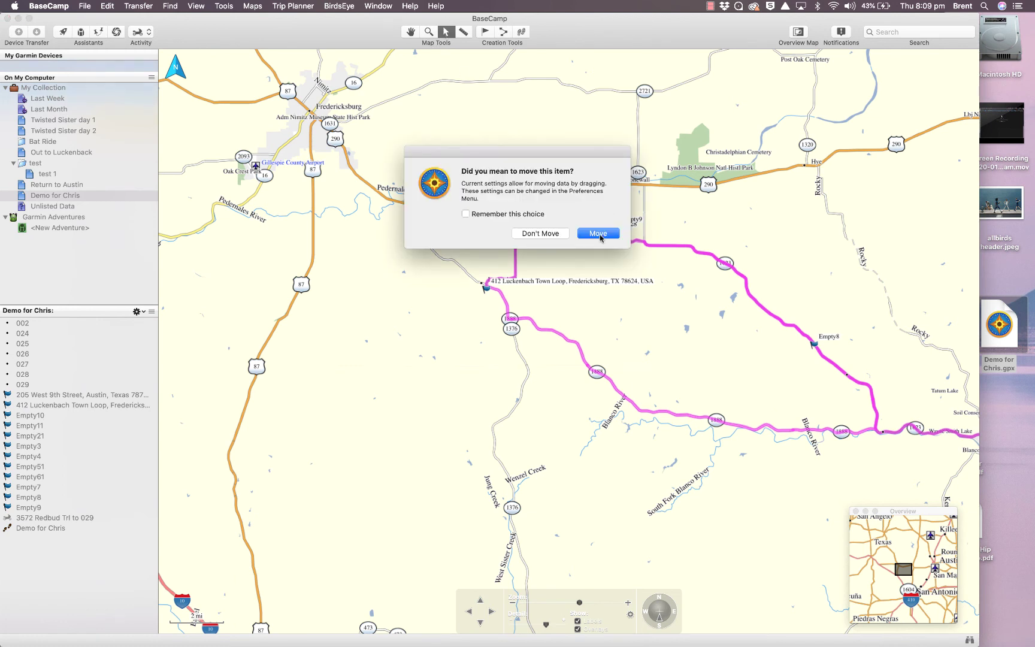
left_click(598, 233)
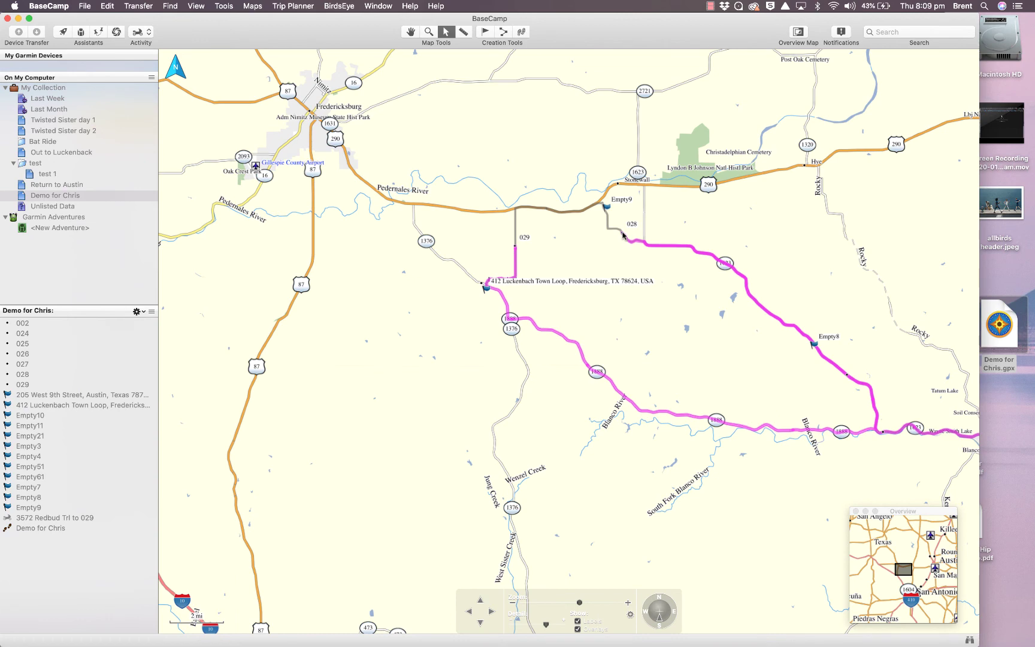
Move point 028 onto the highway and point 029 onto the 412 Luckenbach Town Loop flag
left_click_drag(623, 234, 589, 213)
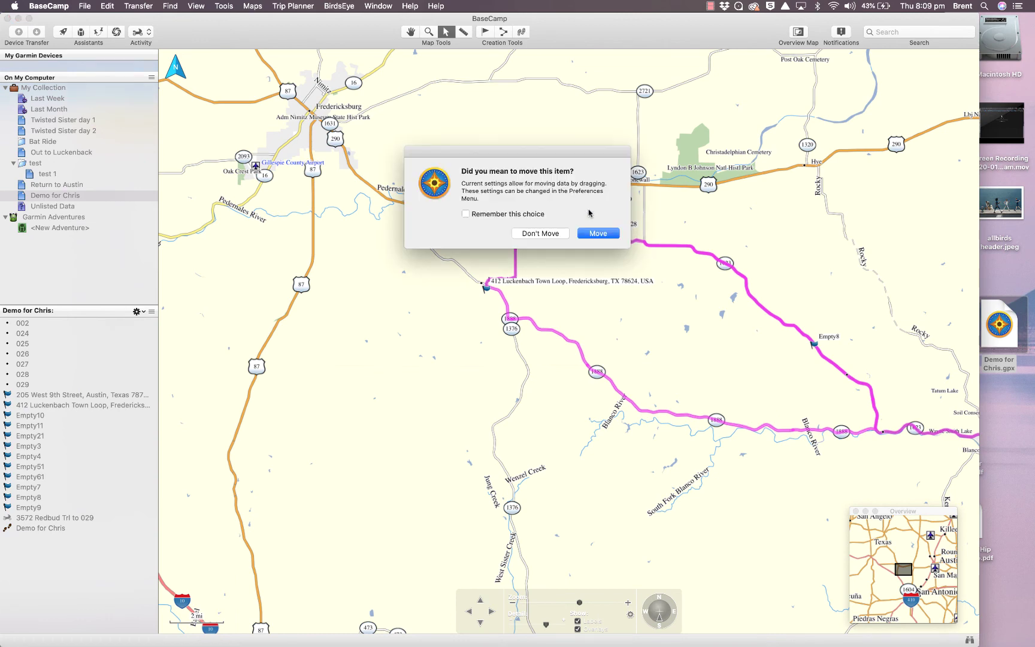
left_click(602, 235)
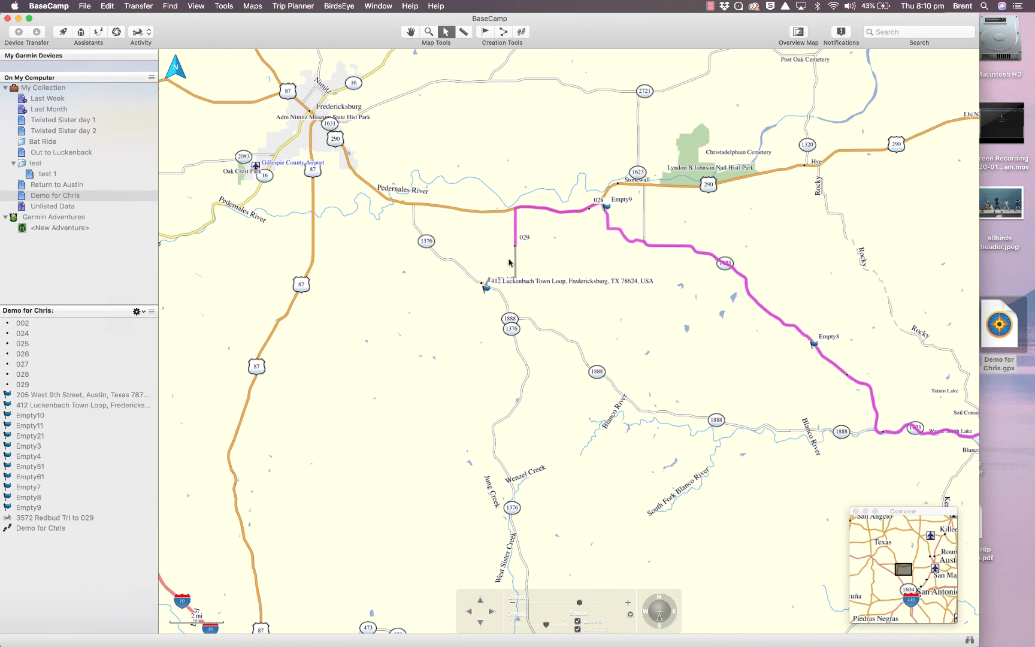
left_click_drag(515, 246, 487, 287)
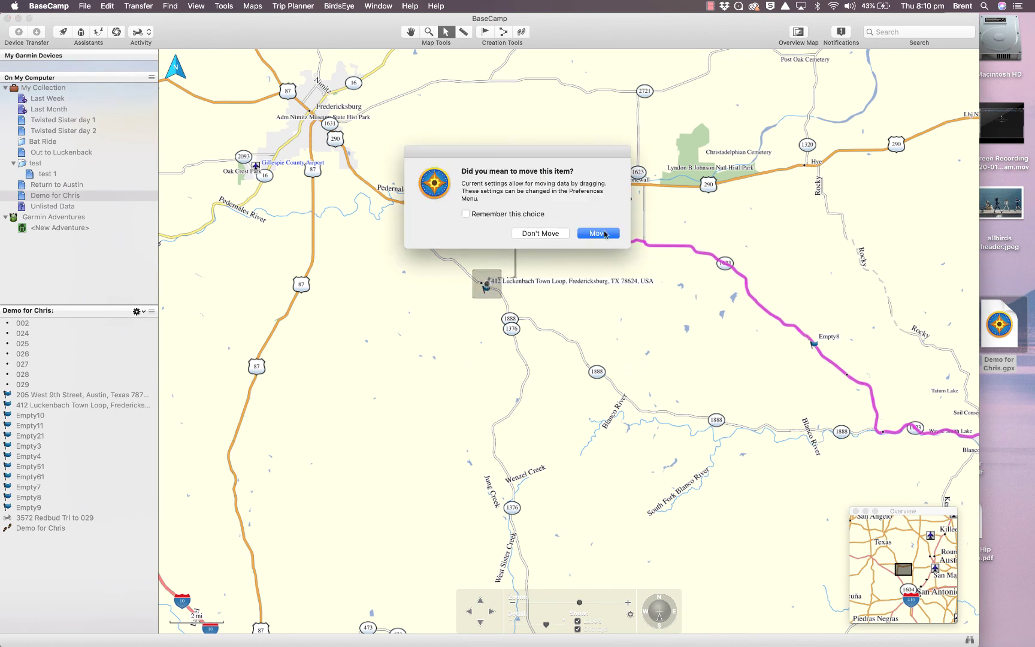
left_click(602, 233)
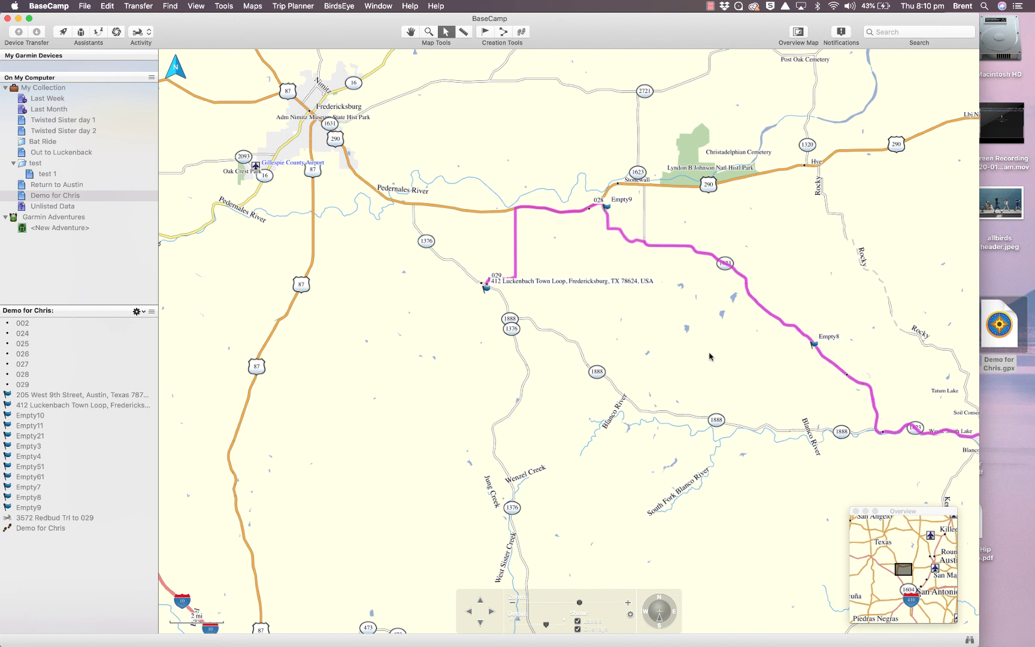
key("super+Tab")
key("super+Tab")
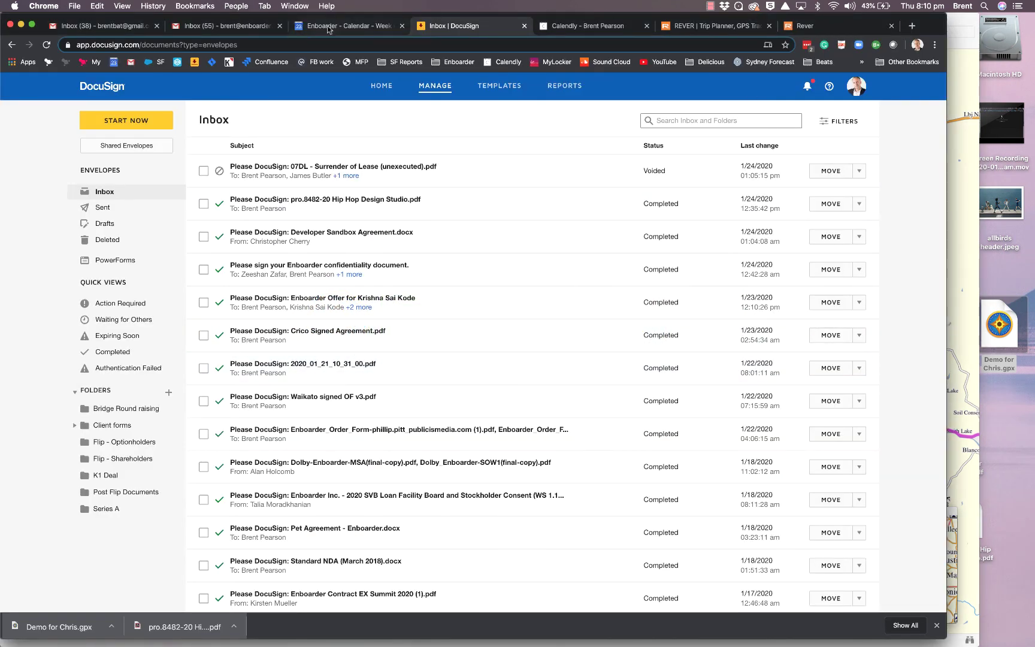
Show the Demo For Chris ride page in REVER with the GPX download dialog closed
left_click(734, 28)
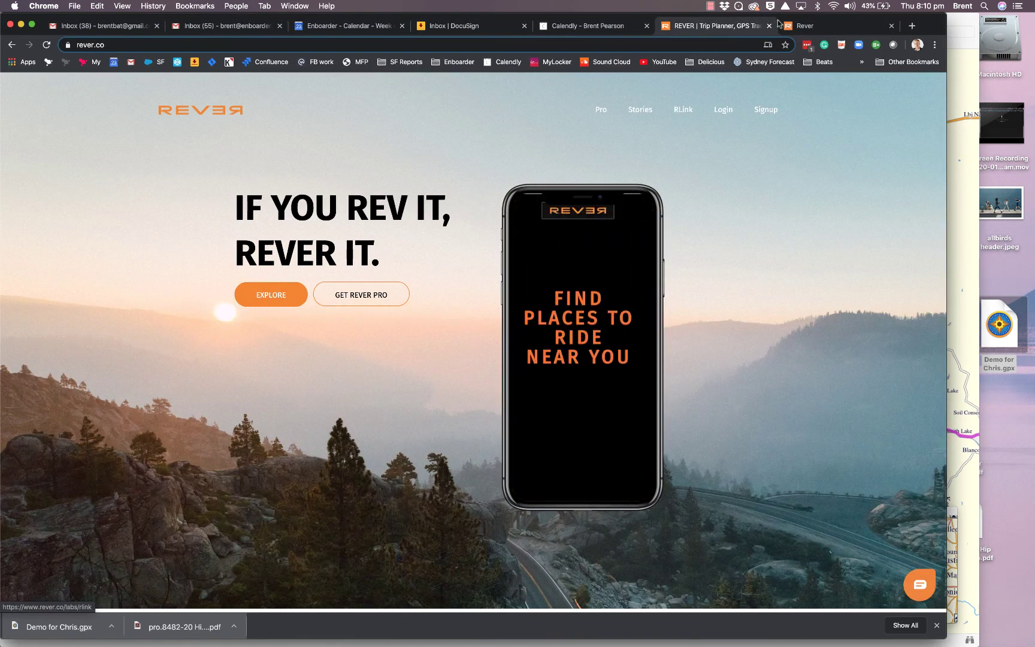
left_click(802, 26)
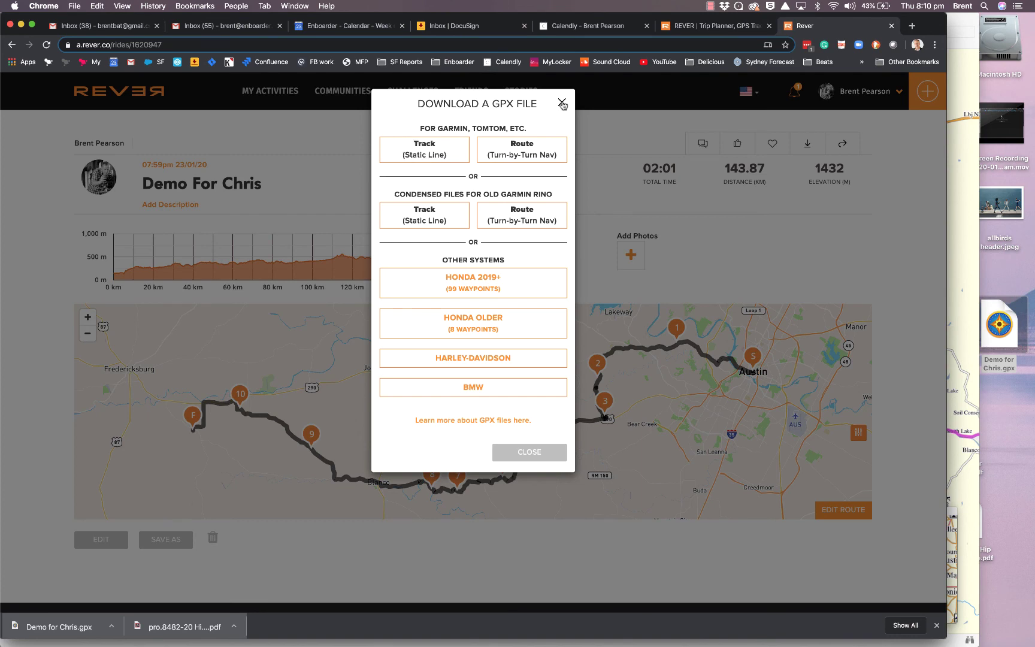
left_click(561, 102)
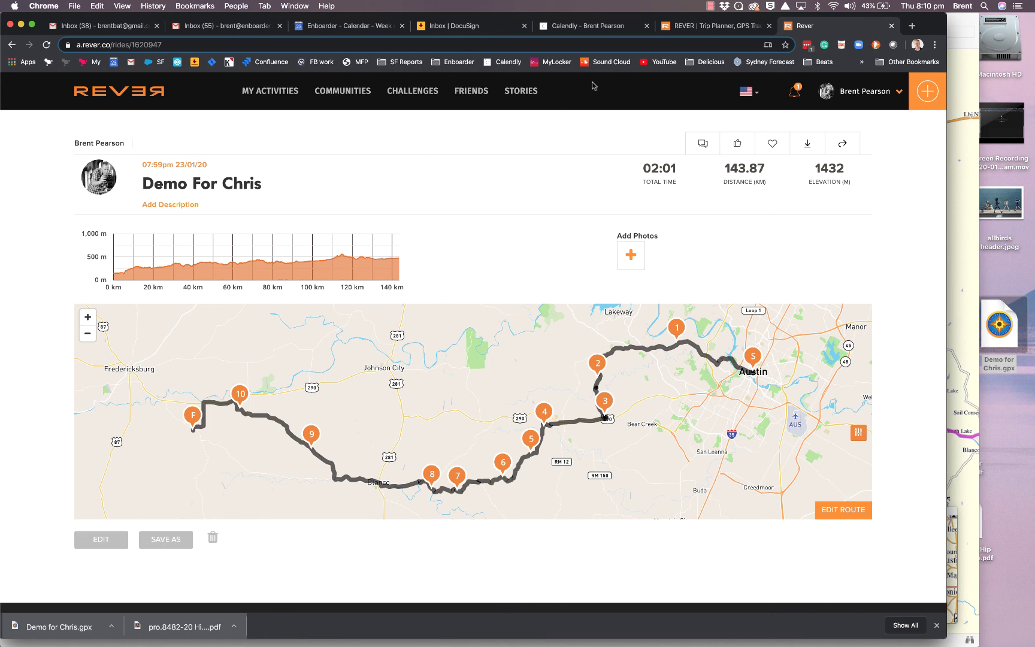
left_click(710, 6)
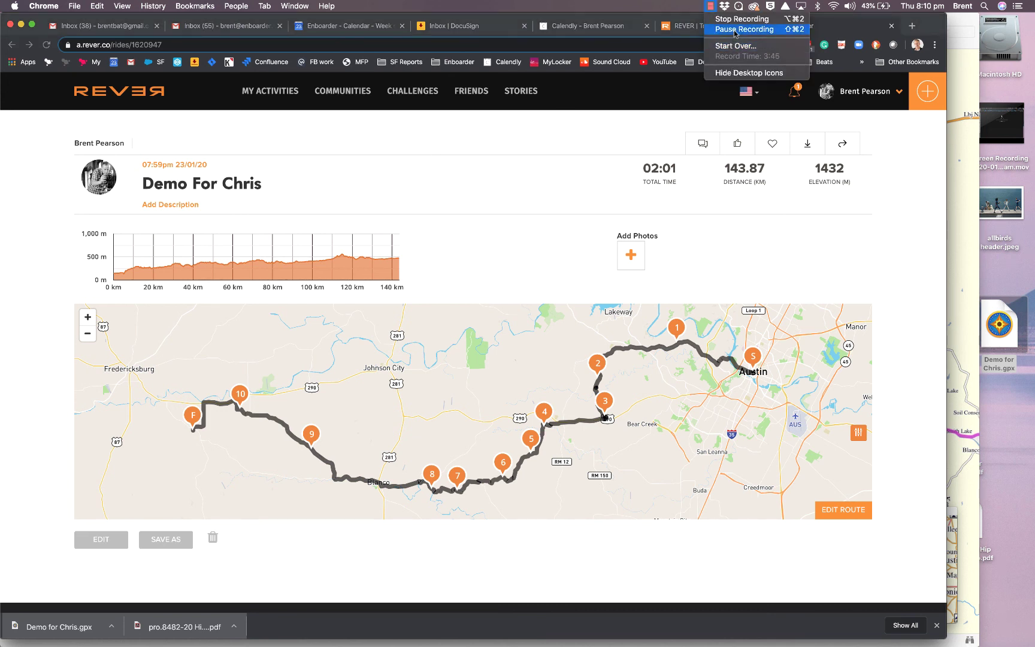